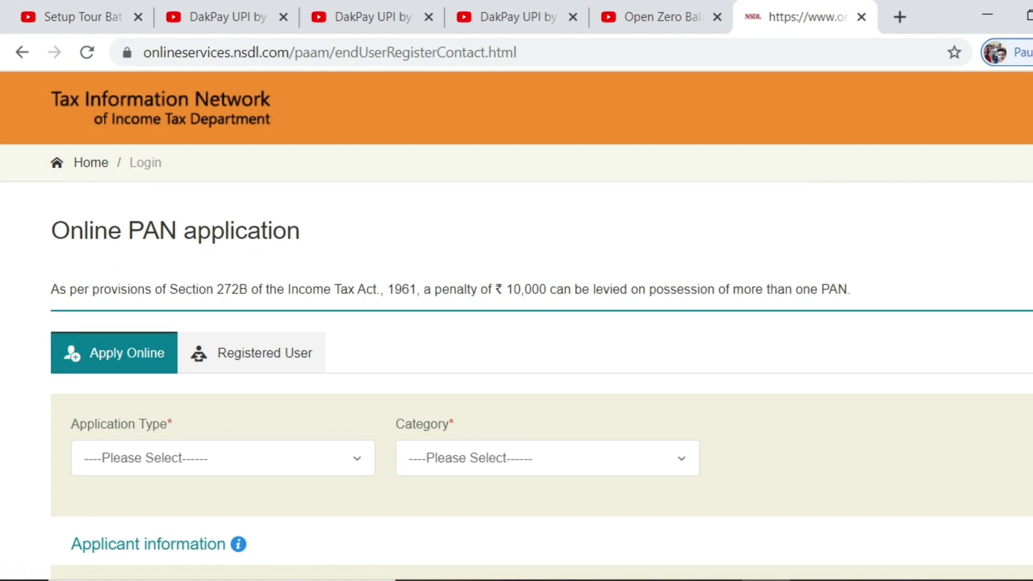
Select New PAN - Indian Citizen (Form 49A) and category INDIVIDUAL, and begin choosing the applicant's title
scroll(517, 363, down, 4)
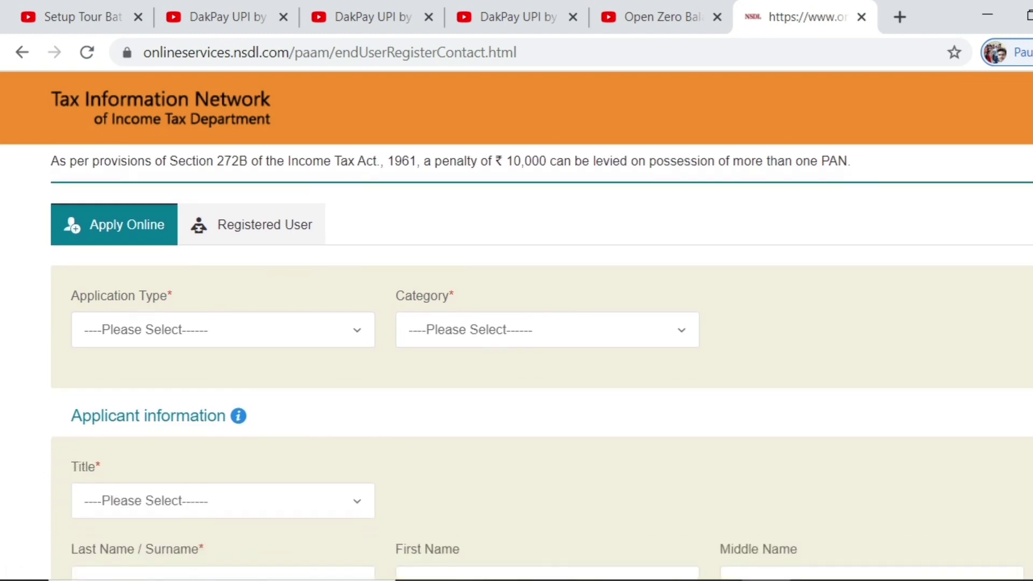
scroll(516, 363, down, 9)
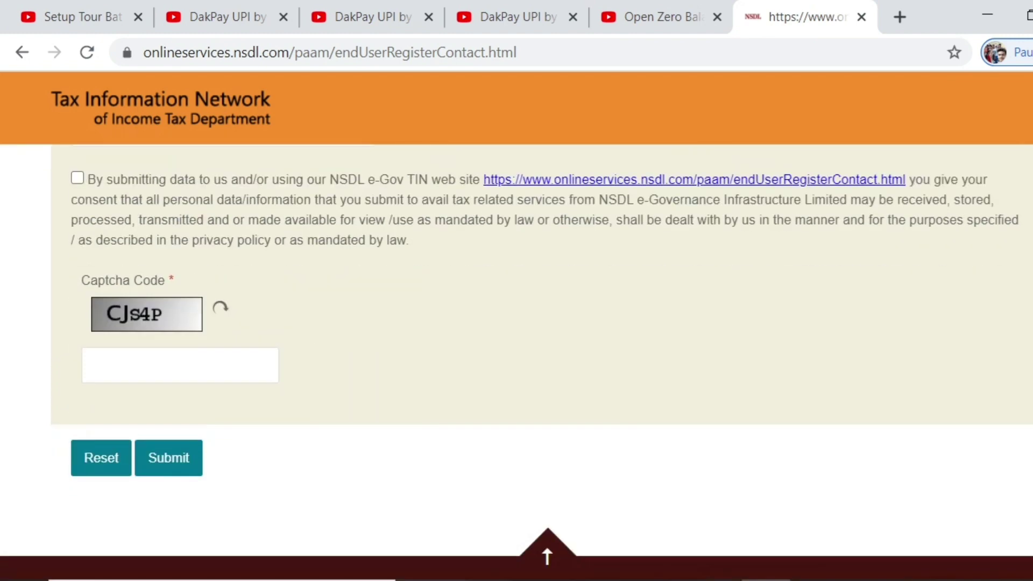
scroll(517, 363, up, 13)
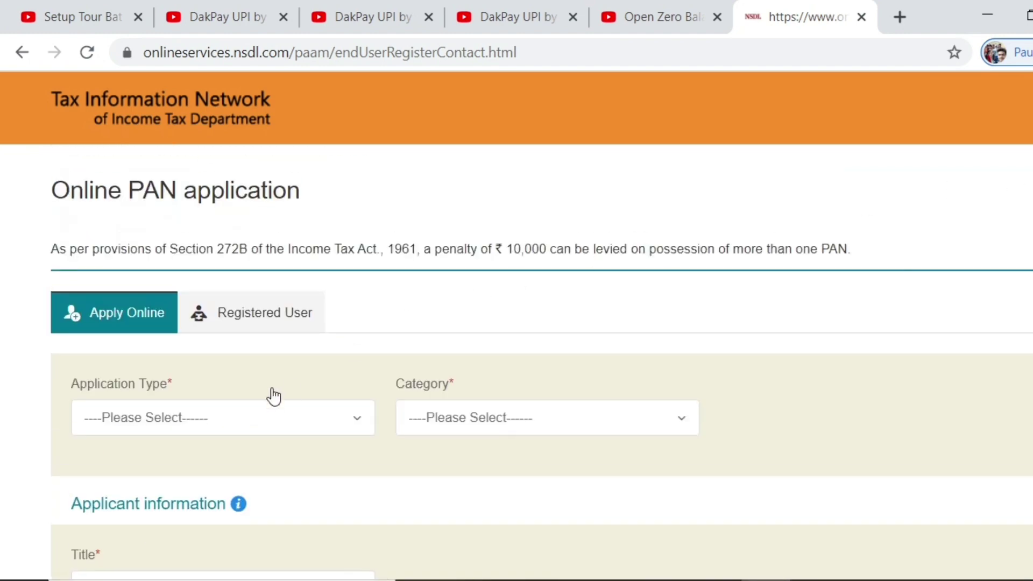
click(165, 423)
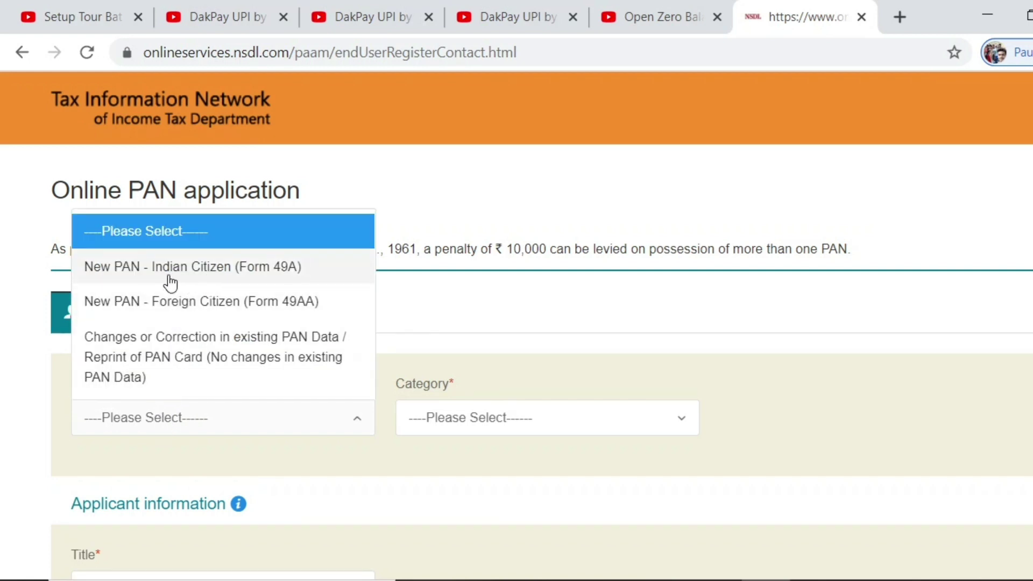
click(277, 269)
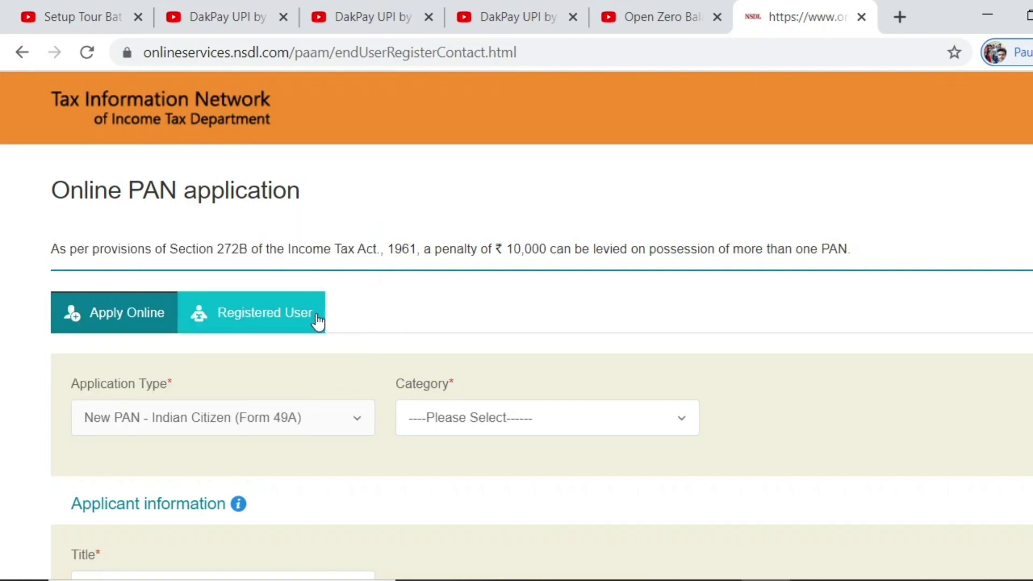
click(460, 423)
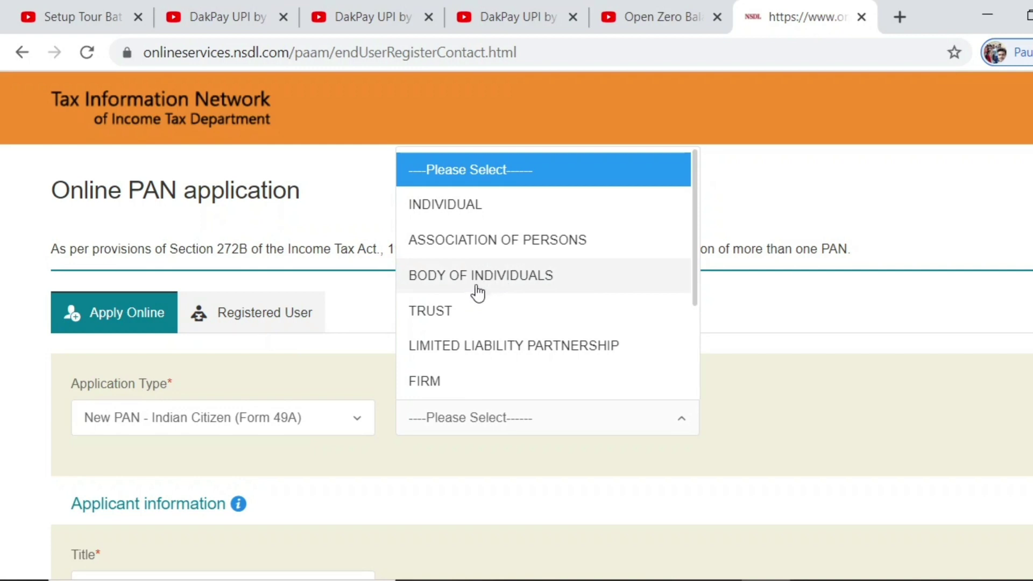
click(447, 209)
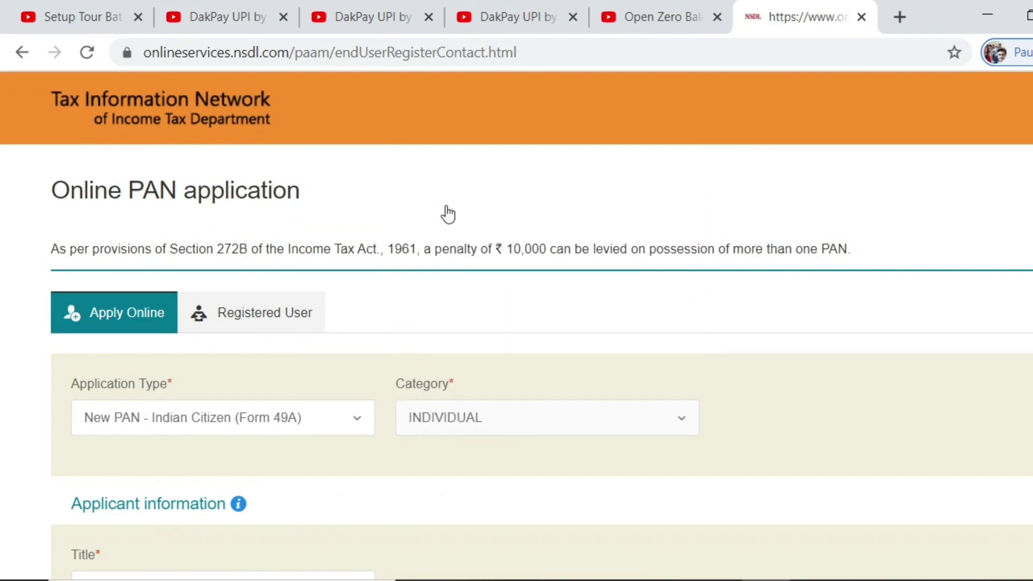
scroll(448, 214, down, 3)
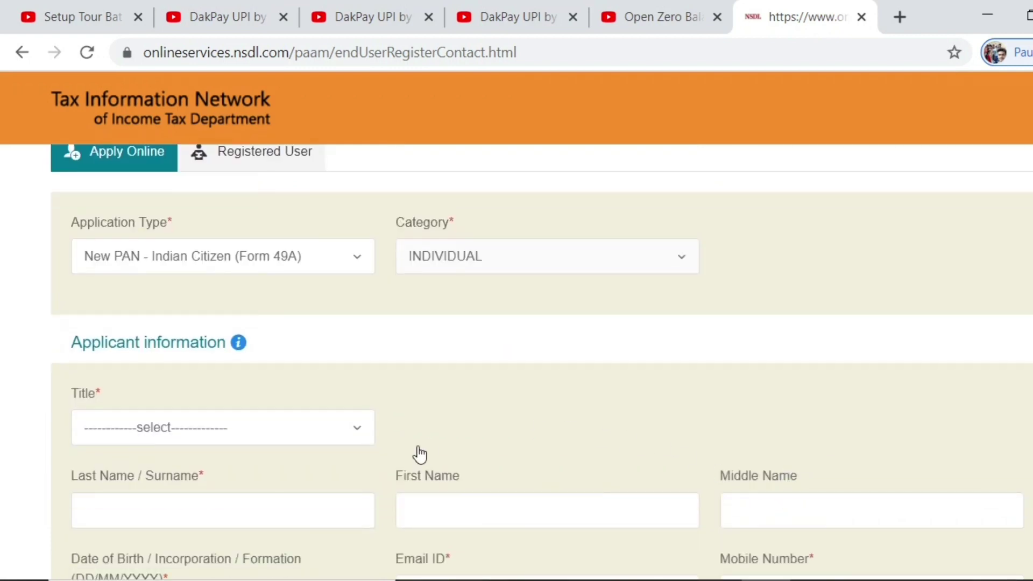
click(262, 432)
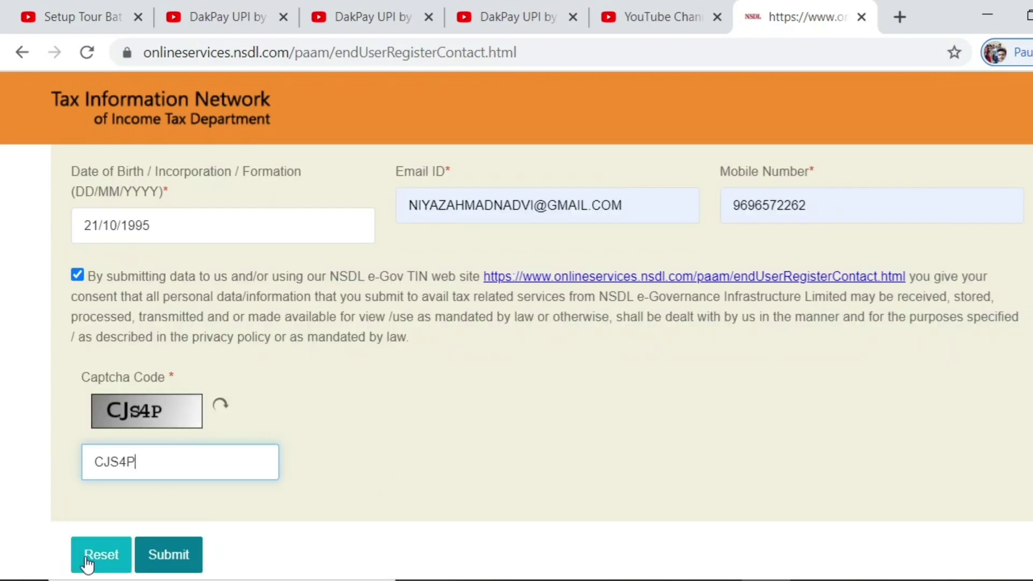
Submit the registration, dismiss the alert, and continue to the full PAN application form
click(157, 560)
key(Return)
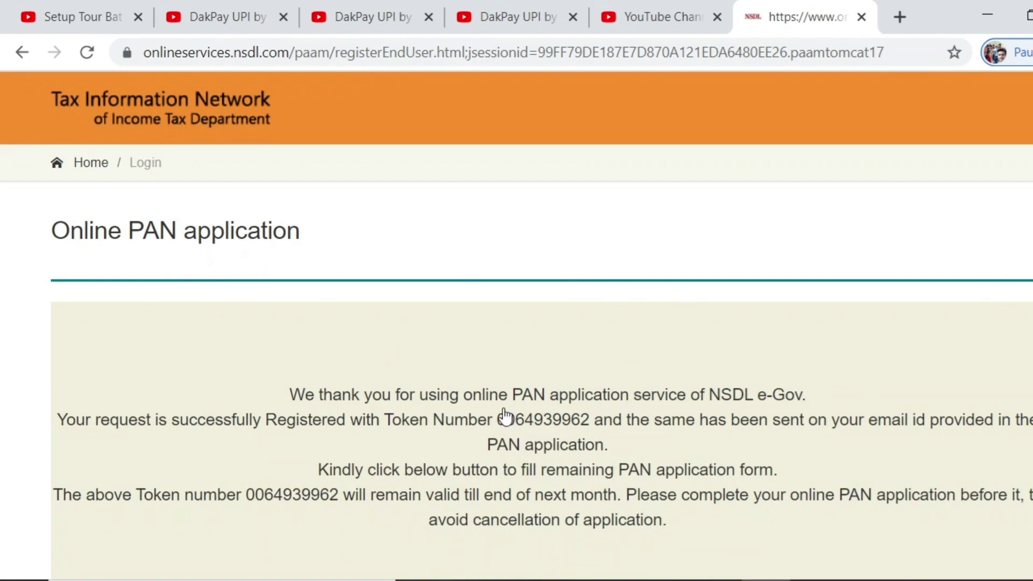
scroll(761, 413, down, 4)
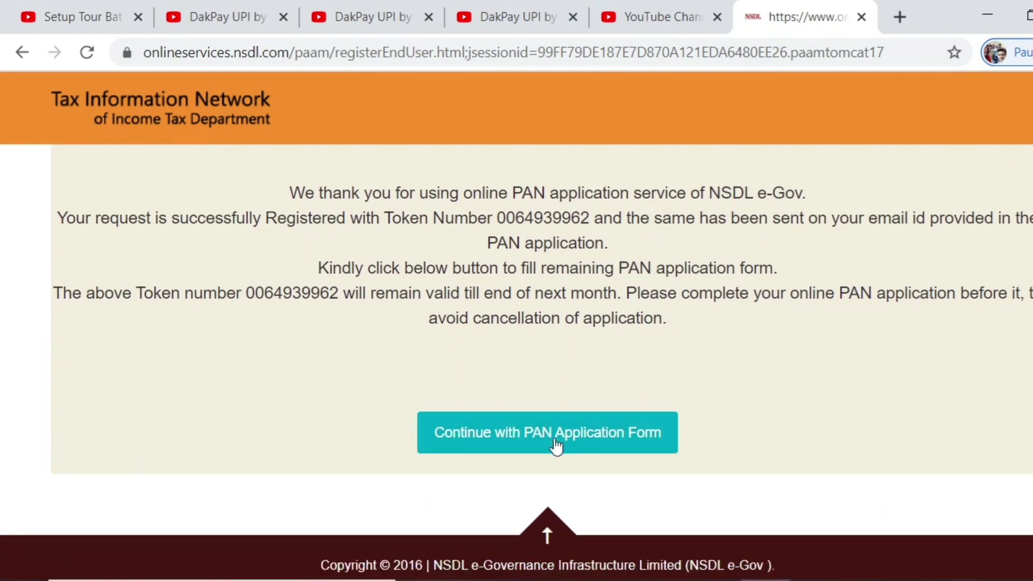
click(560, 445)
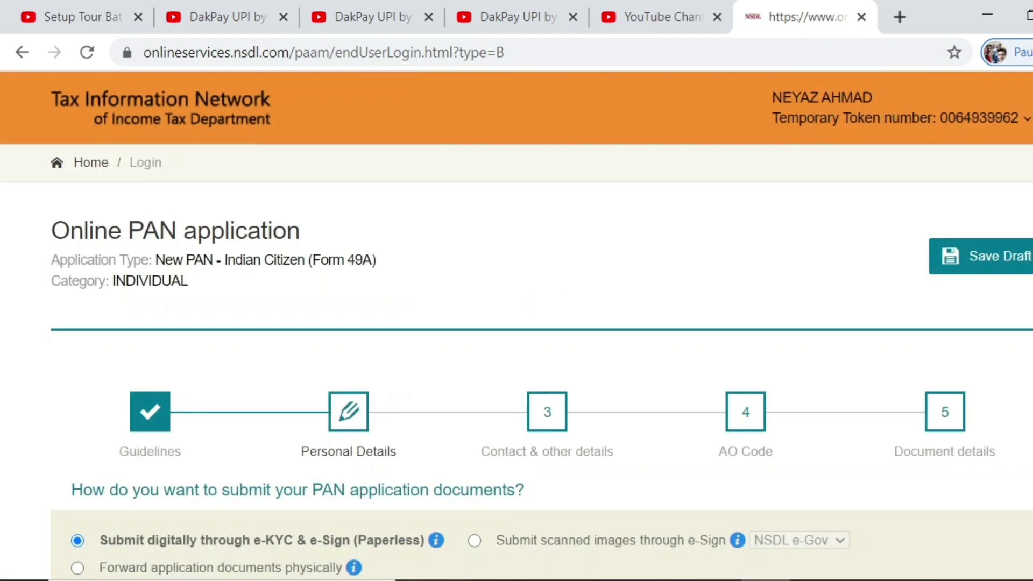
scroll(517, 360, down, 3)
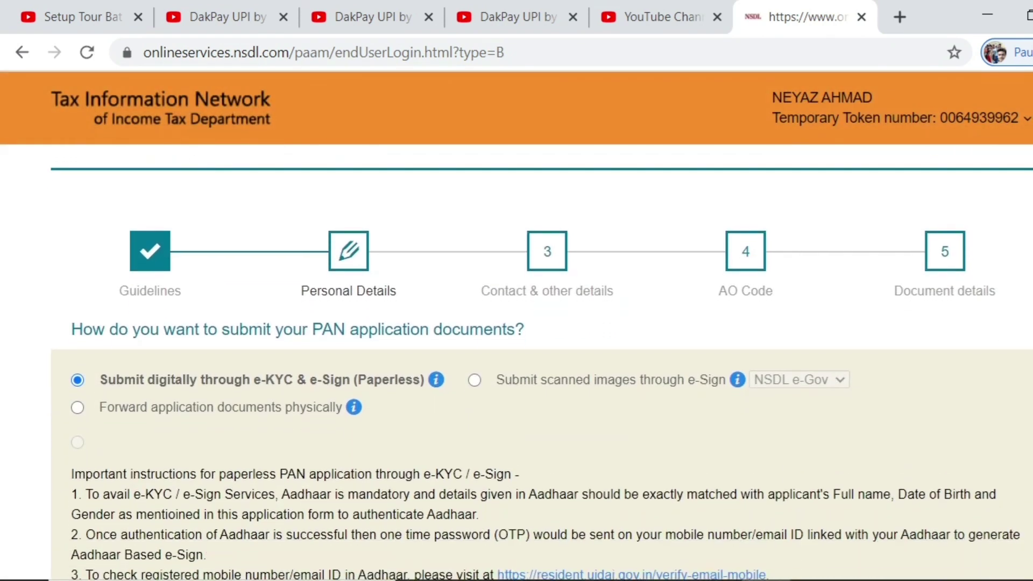
scroll(516, 360, down, 1)
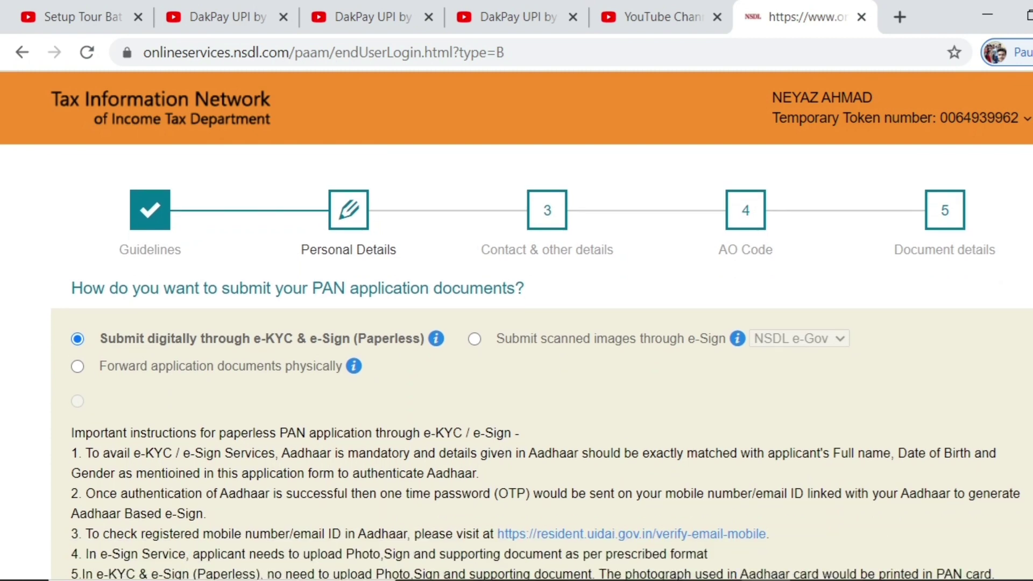
scroll(516, 360, down, 1)
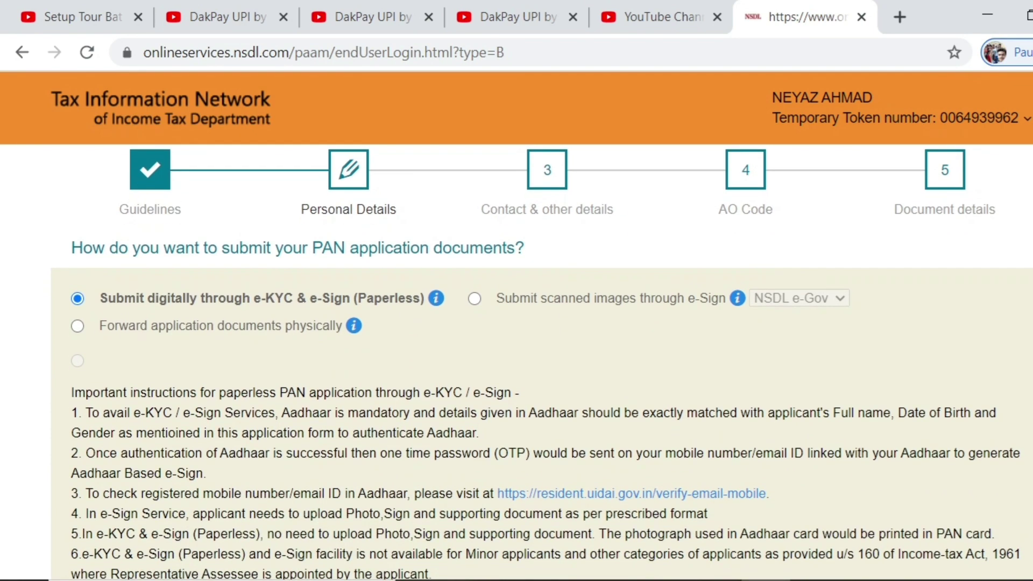
scroll(516, 361, down, 5)
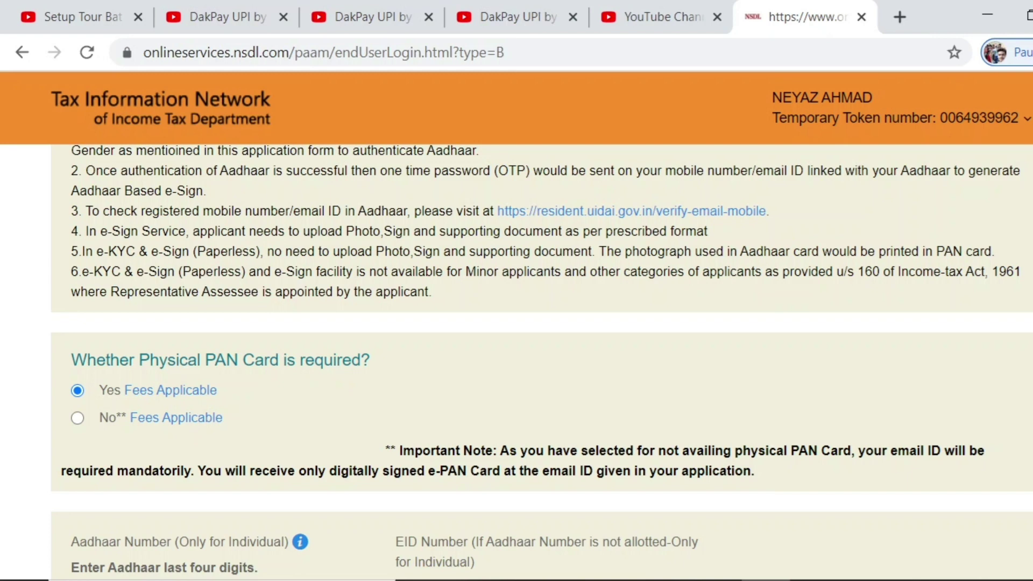
scroll(516, 361, down, 4)
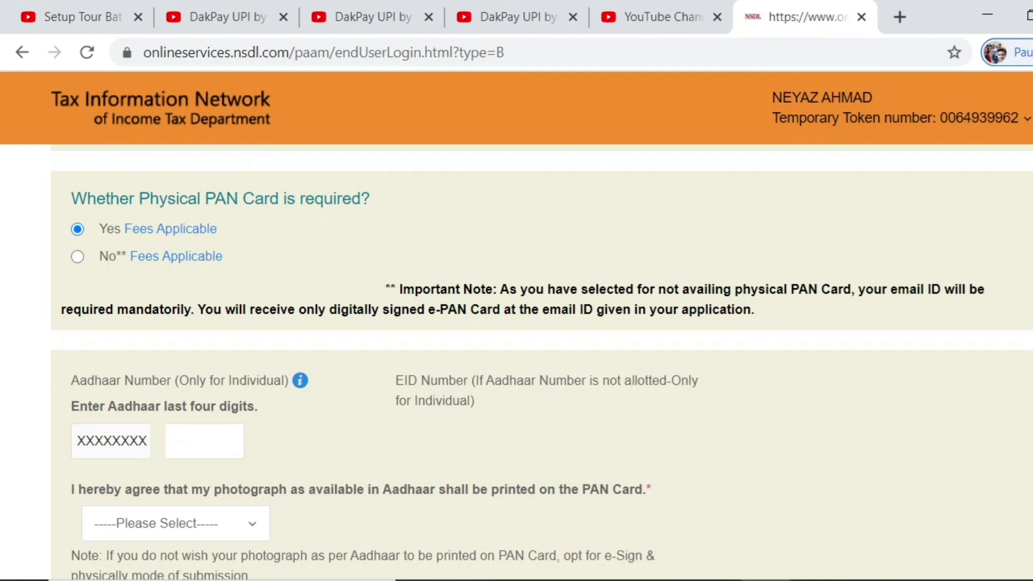
scroll(541, 366, down, 1)
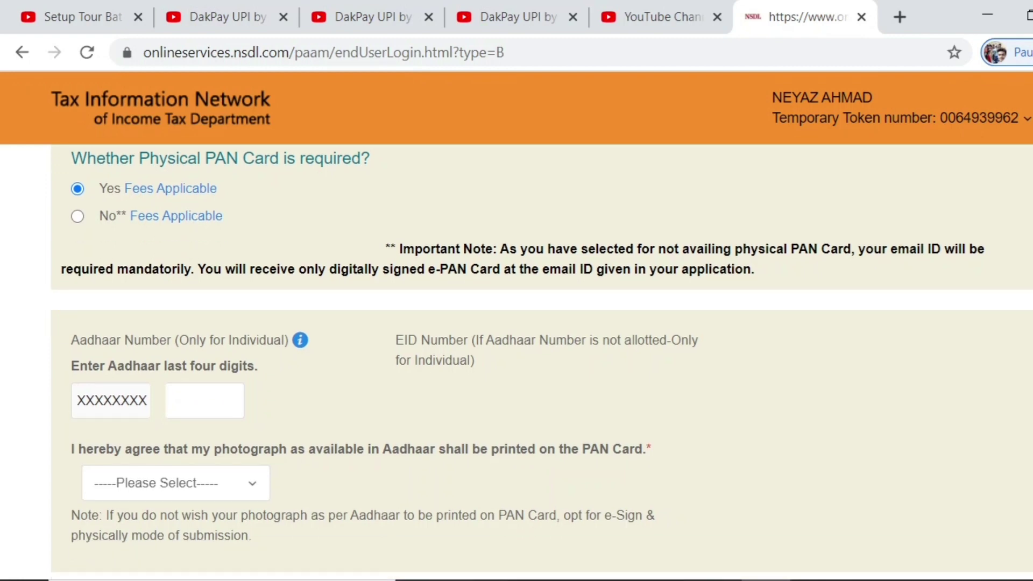
scroll(541, 361, down, 1)
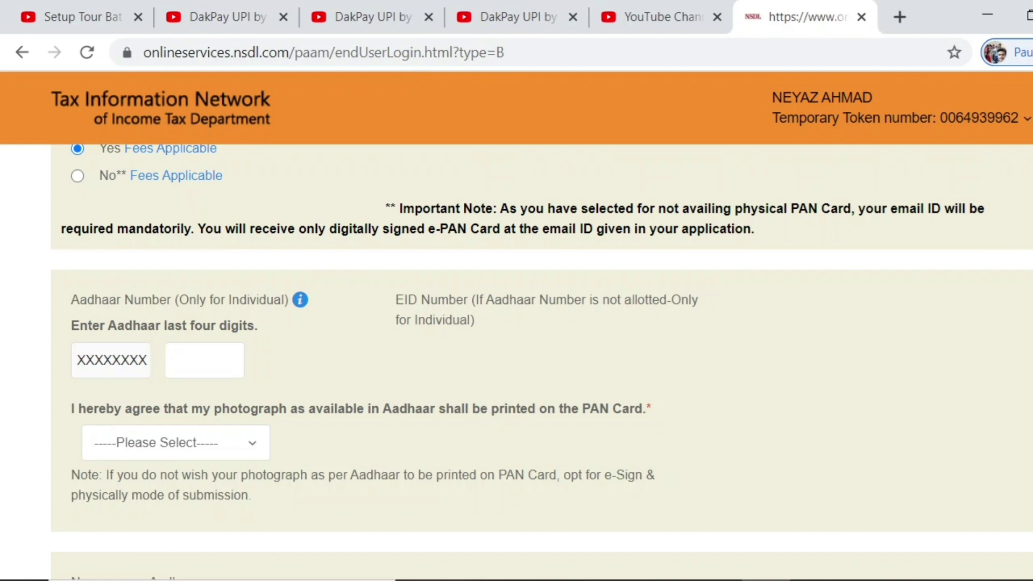
scroll(541, 360, down, 1)
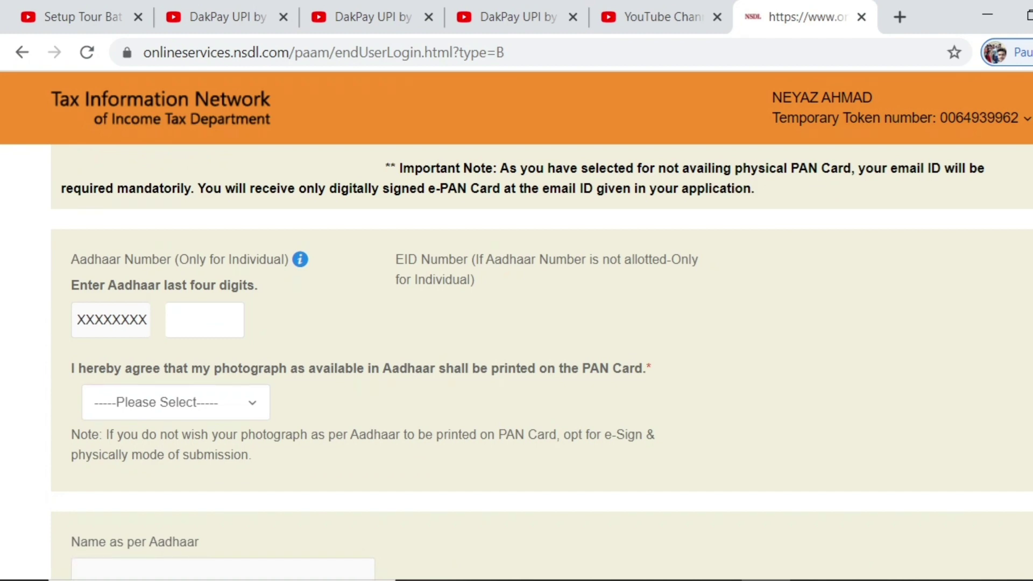
scroll(542, 360, down, 4)
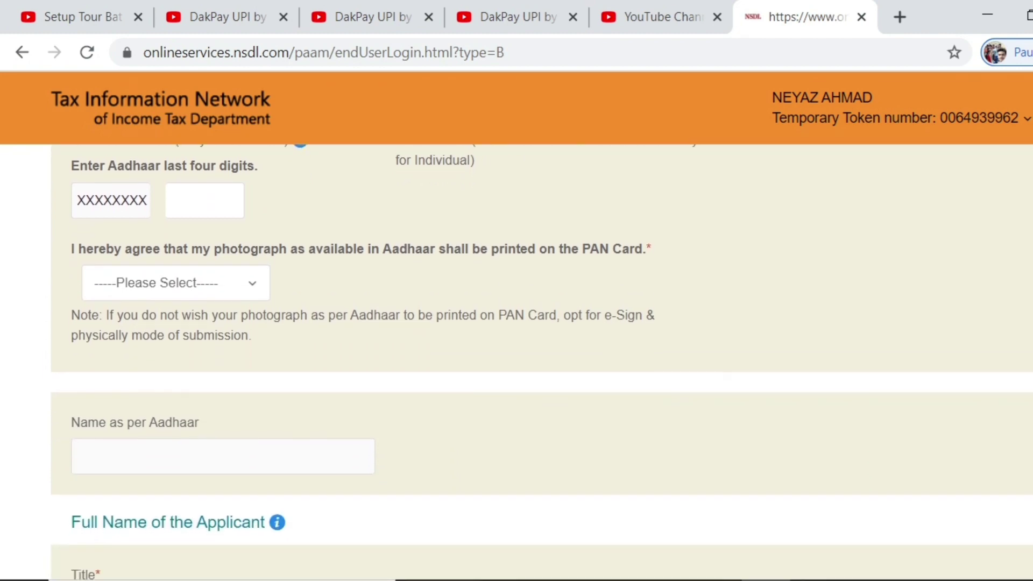
scroll(541, 360, down, 1)
scroll(541, 361, down, 6)
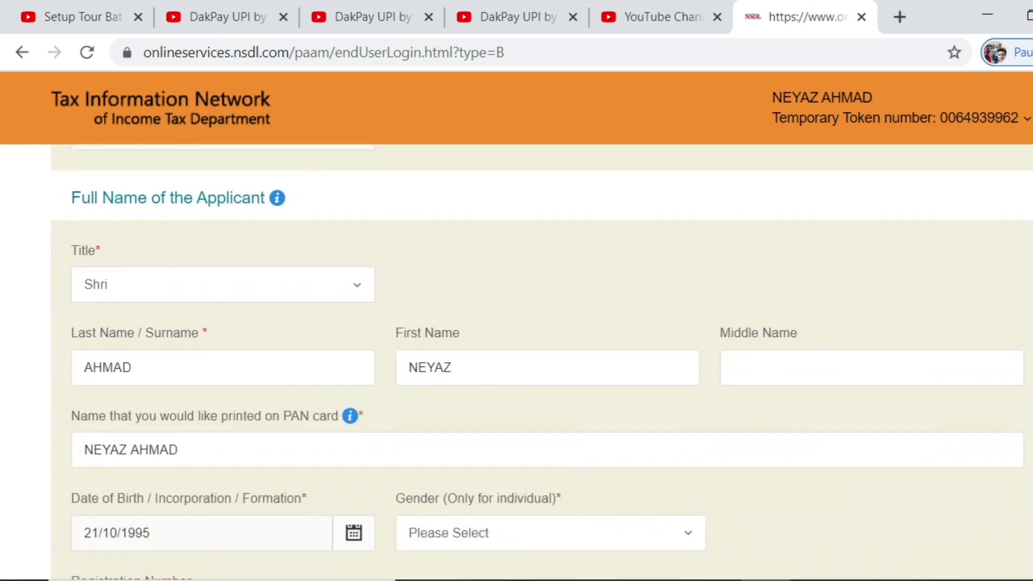
Enter the father's last name and first name in the parents' details
scroll(212, 394, down, 12)
click(212, 393)
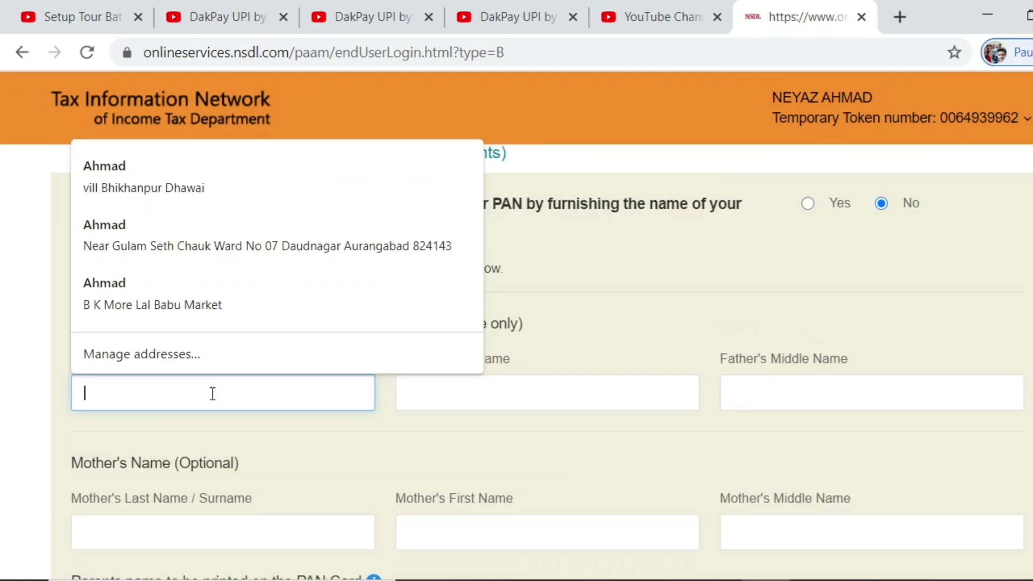
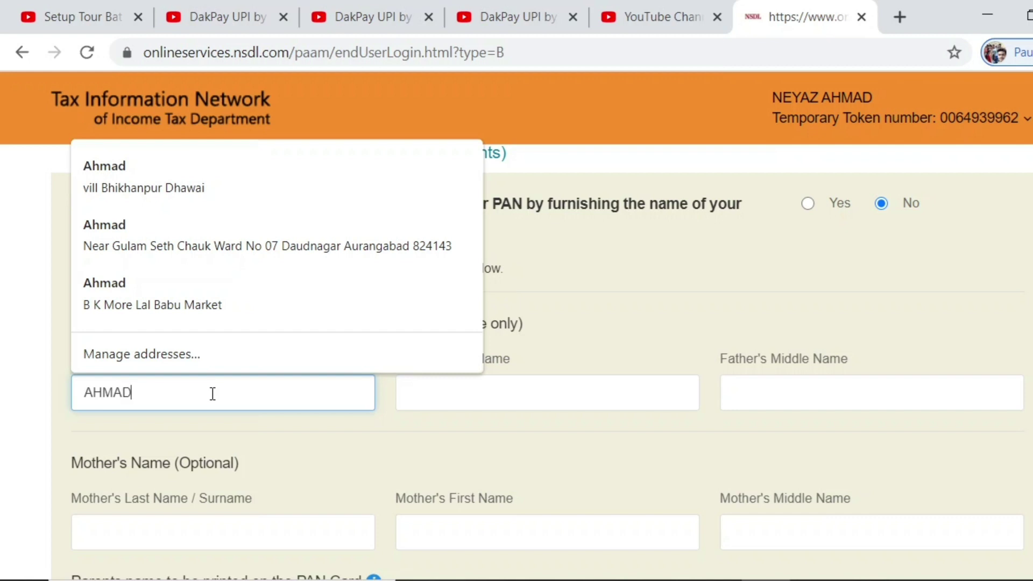
click(439, 397)
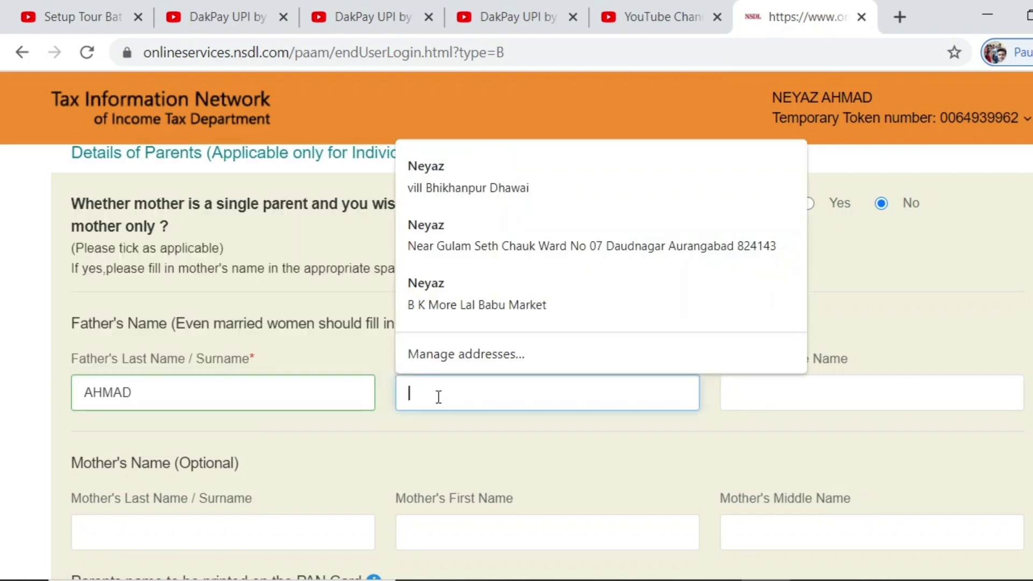
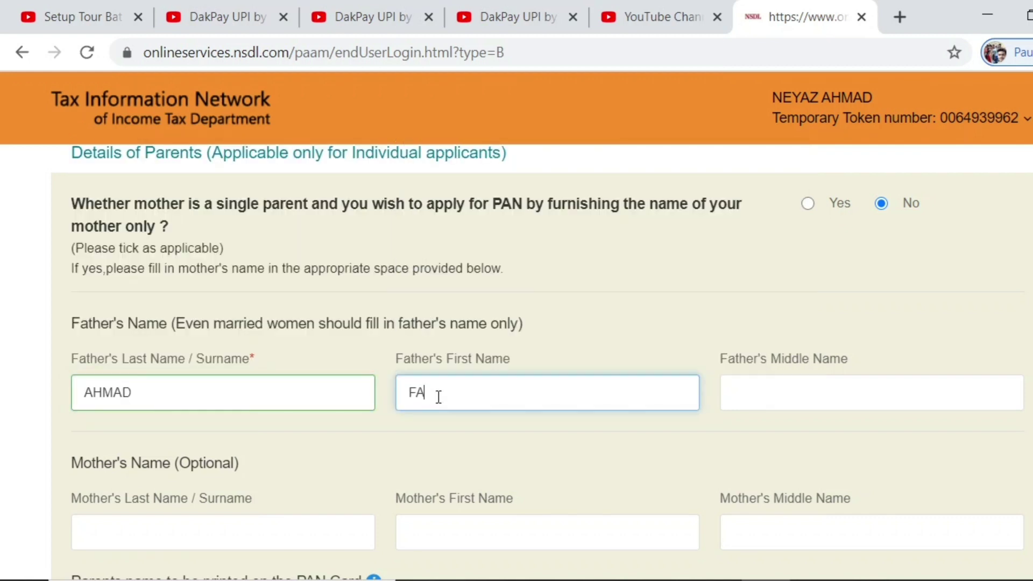
Enter the mother's surname and first name and commit the entry
click(324, 535)
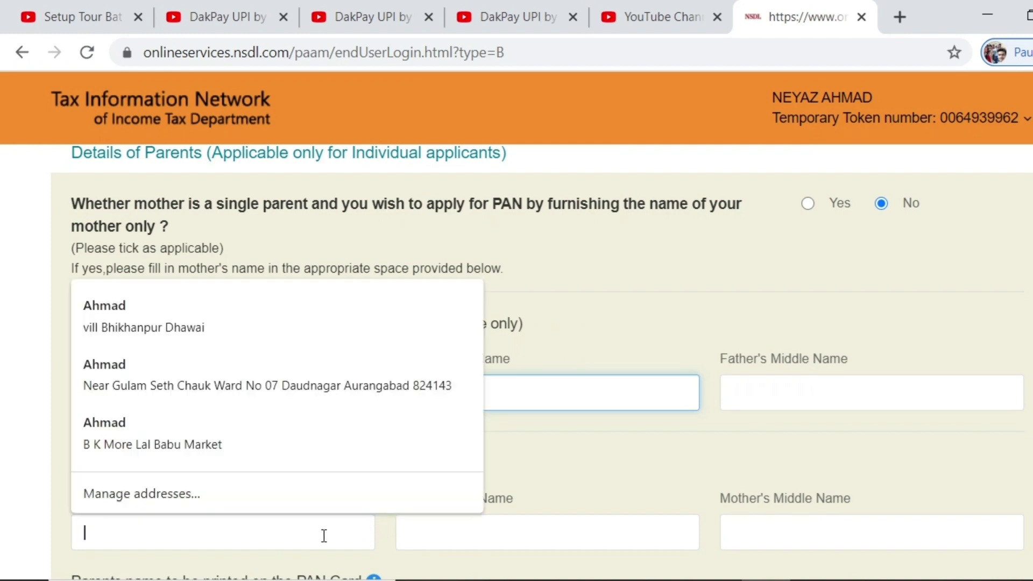
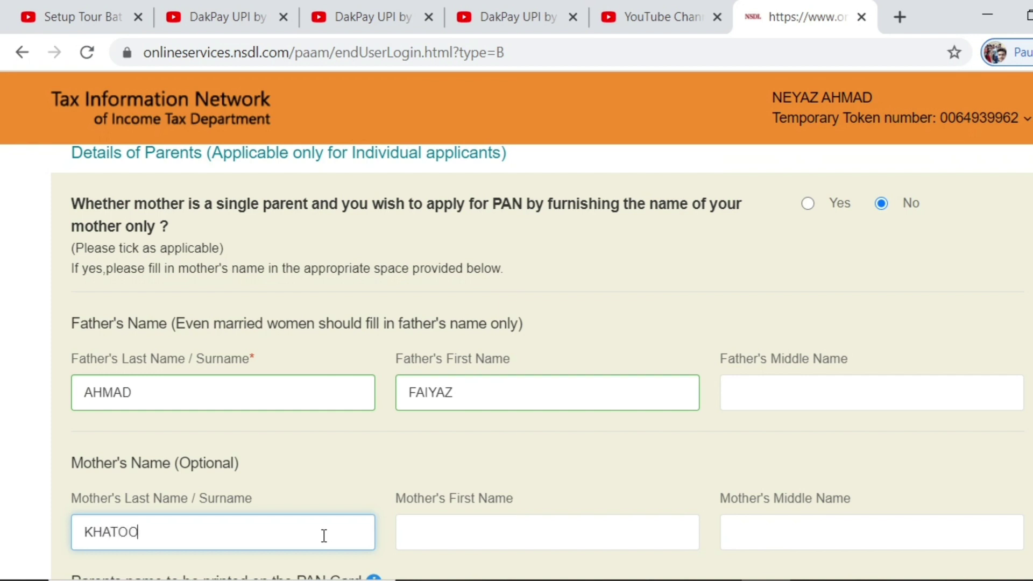
click(489, 533)
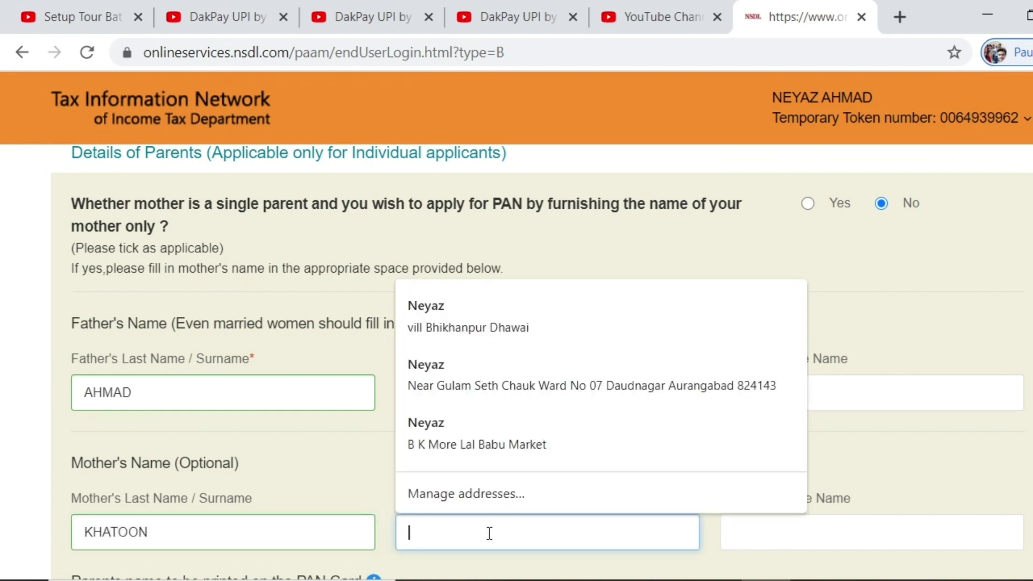
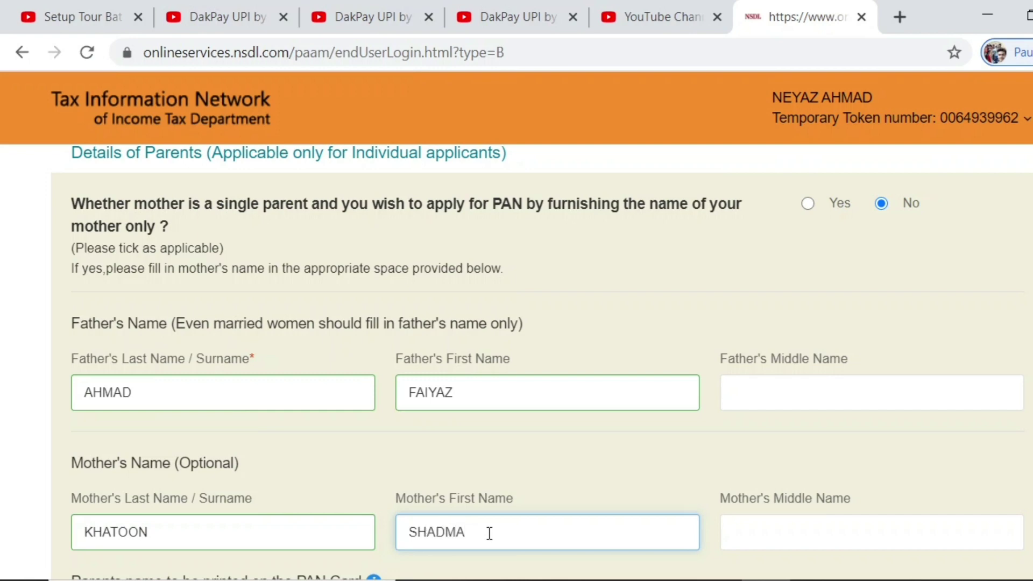
click(968, 485)
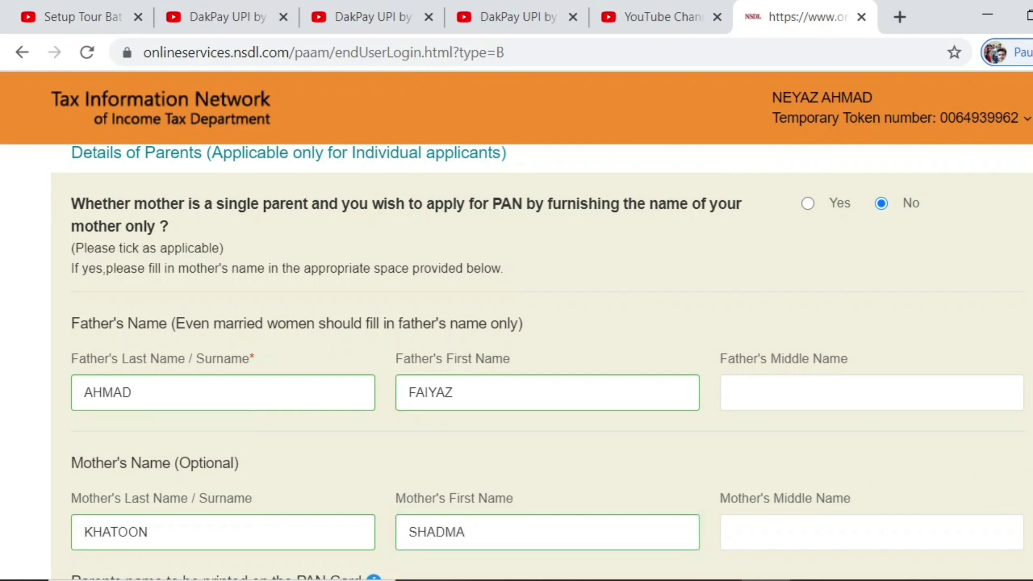
scroll(541, 331, down, 4)
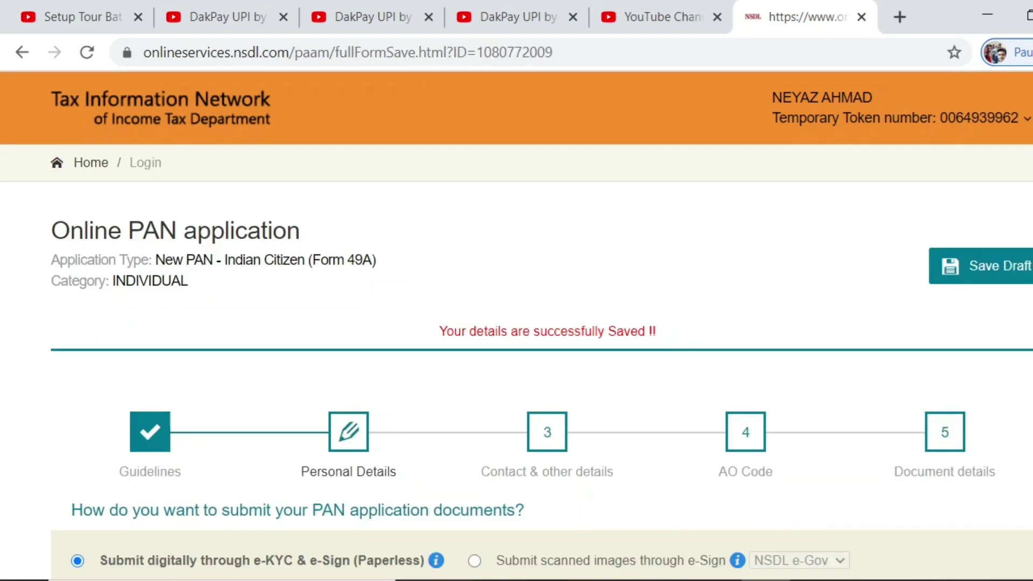
Save the personal details and advance to the contact and other details step
scroll(541, 361, down, 13)
scroll(541, 361, down, 14)
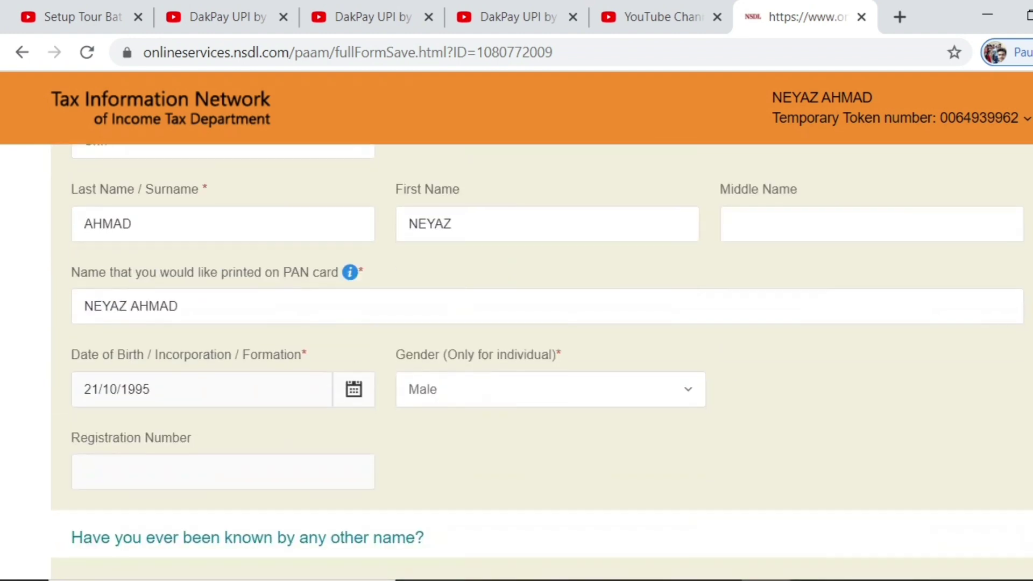
scroll(541, 361, down, 10)
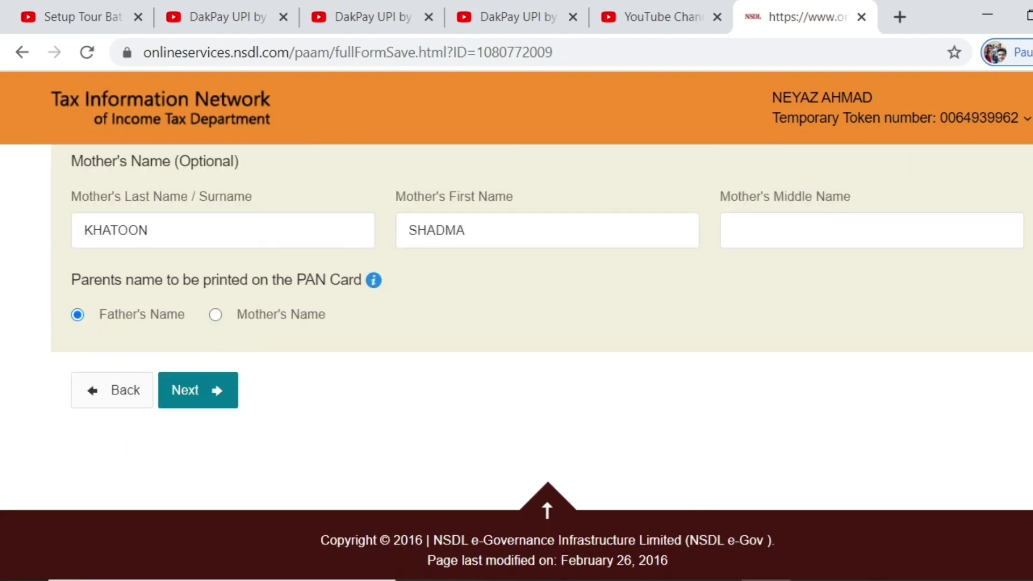
click(186, 391)
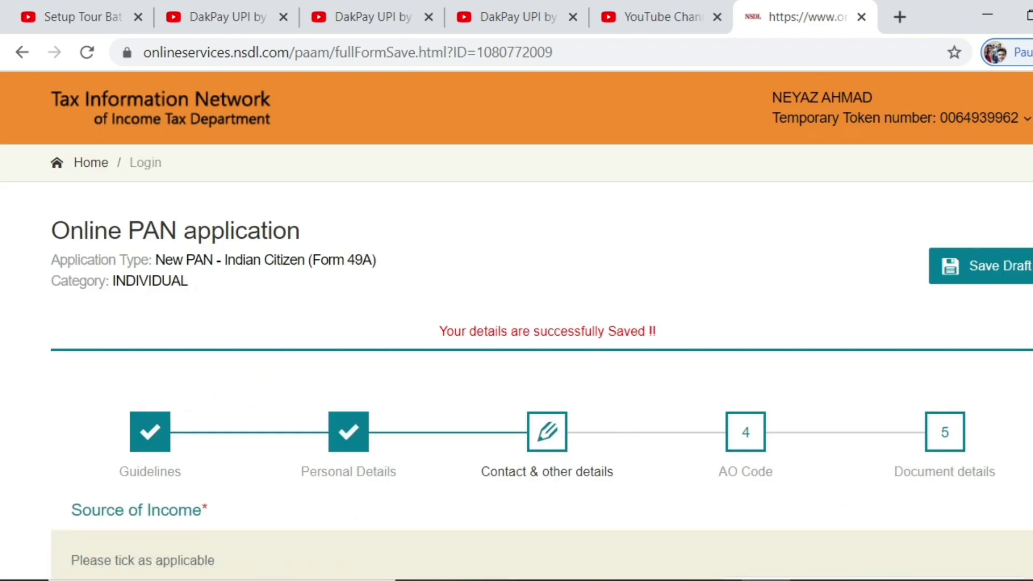
Tick No income as the source of income and scroll to the address sections
scroll(516, 363, down, 4)
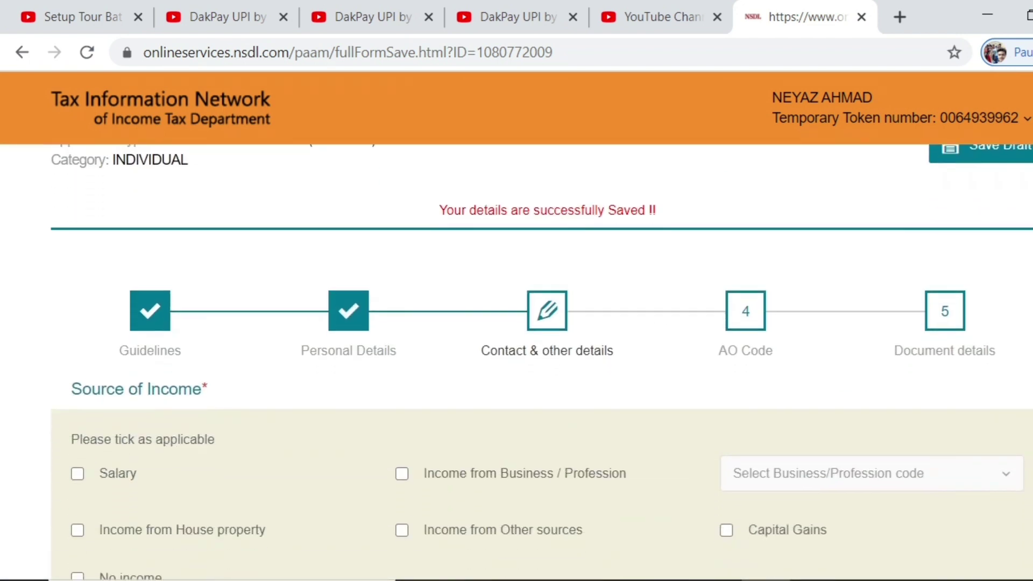
scroll(517, 363, down, 1)
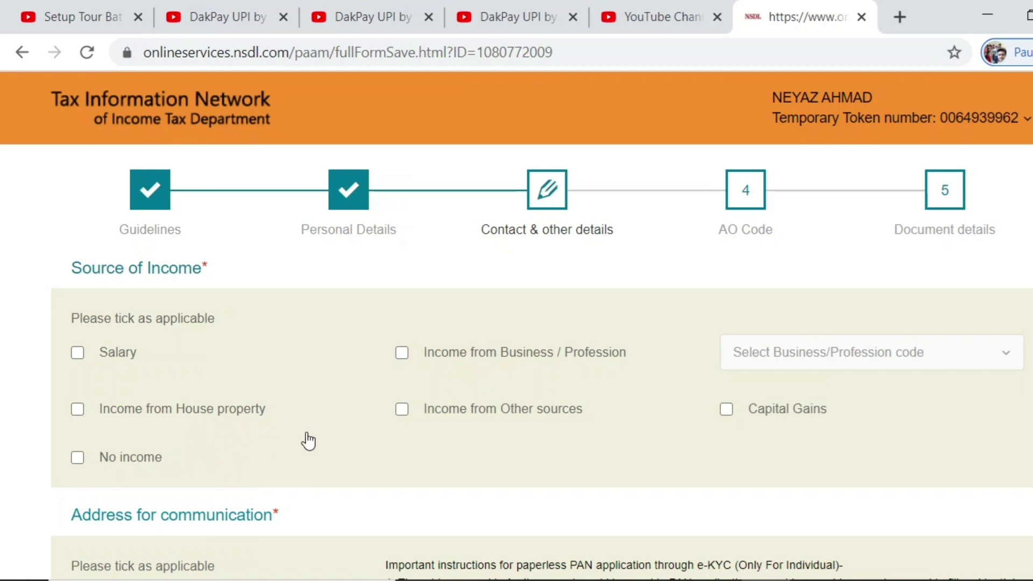
click(78, 457)
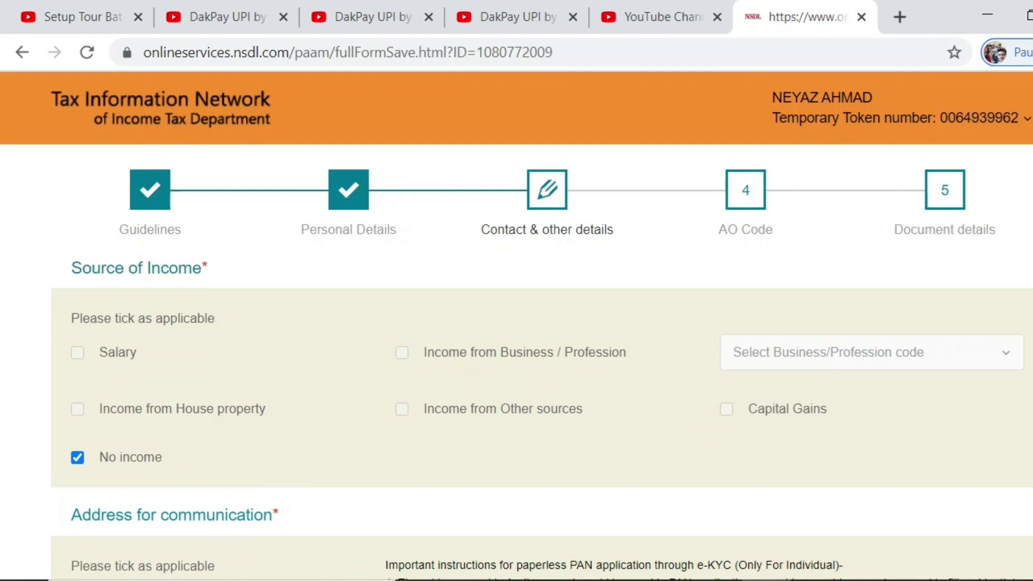
scroll(541, 366, down, 5)
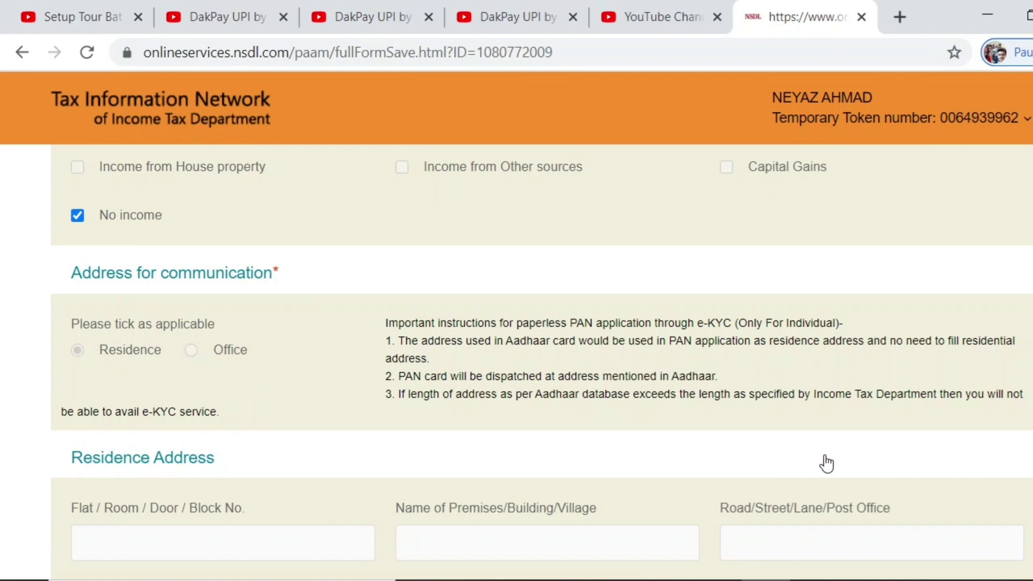
scroll(826, 463, down, 3)
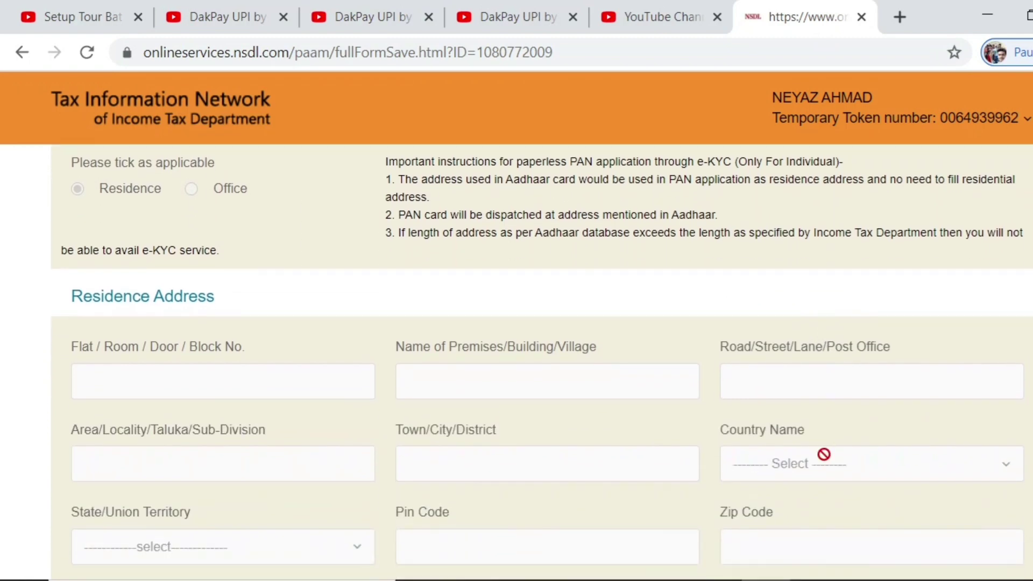
scroll(824, 455, down, 1)
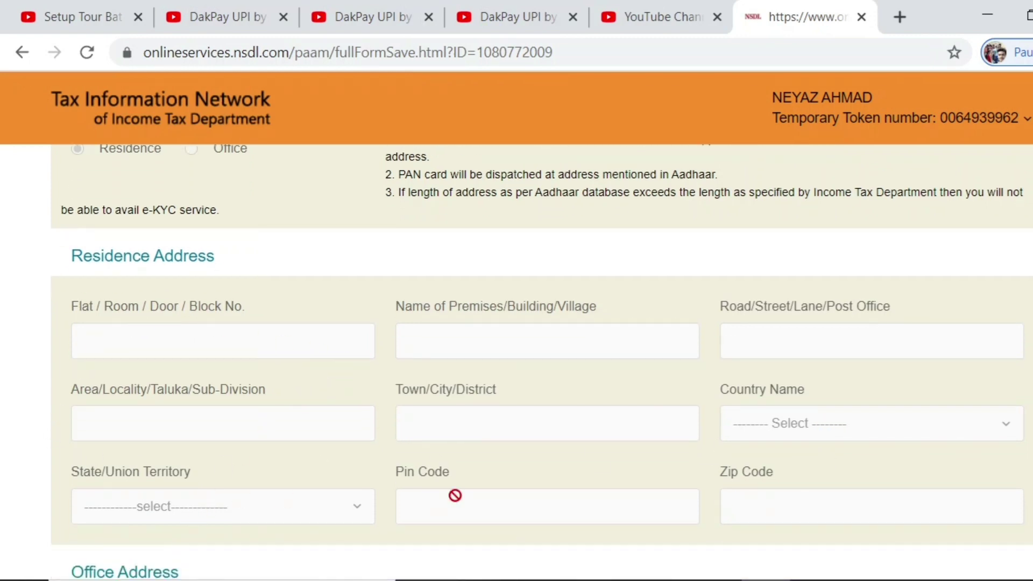
scroll(250, 350, down, 6)
Set the phone country code to INDIA (91)
click(265, 338)
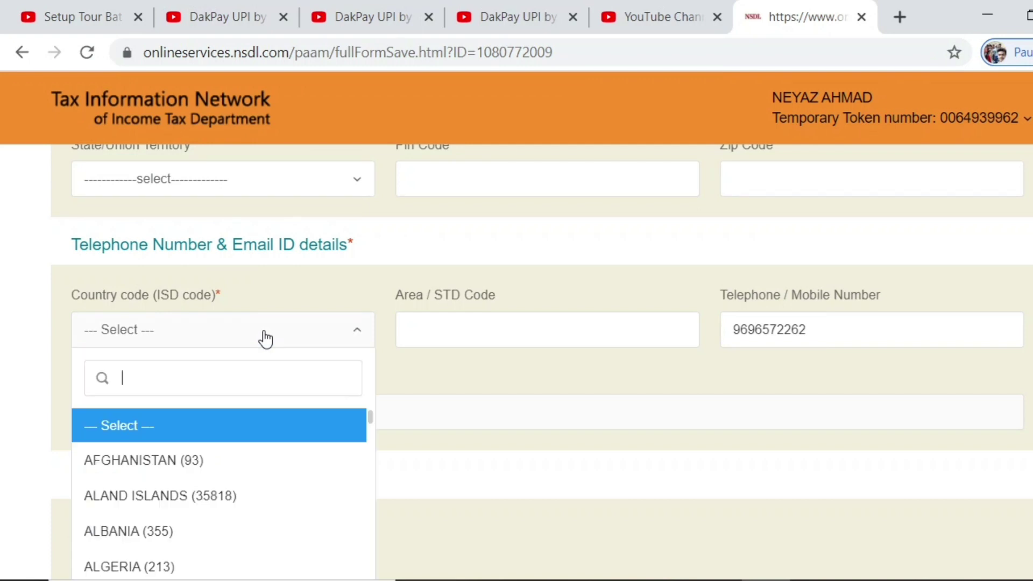
text(i)
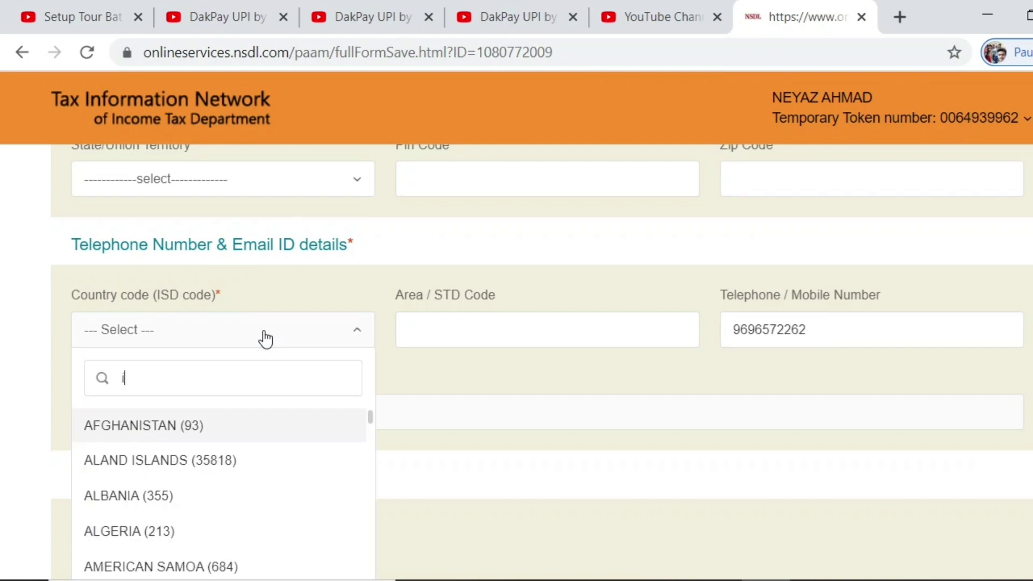
text(nd)
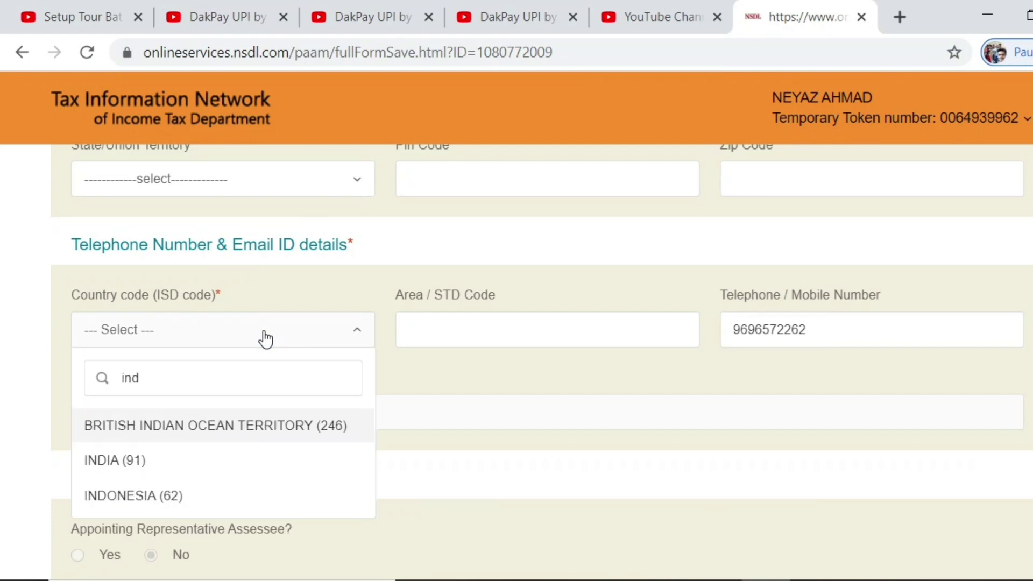
click(146, 464)
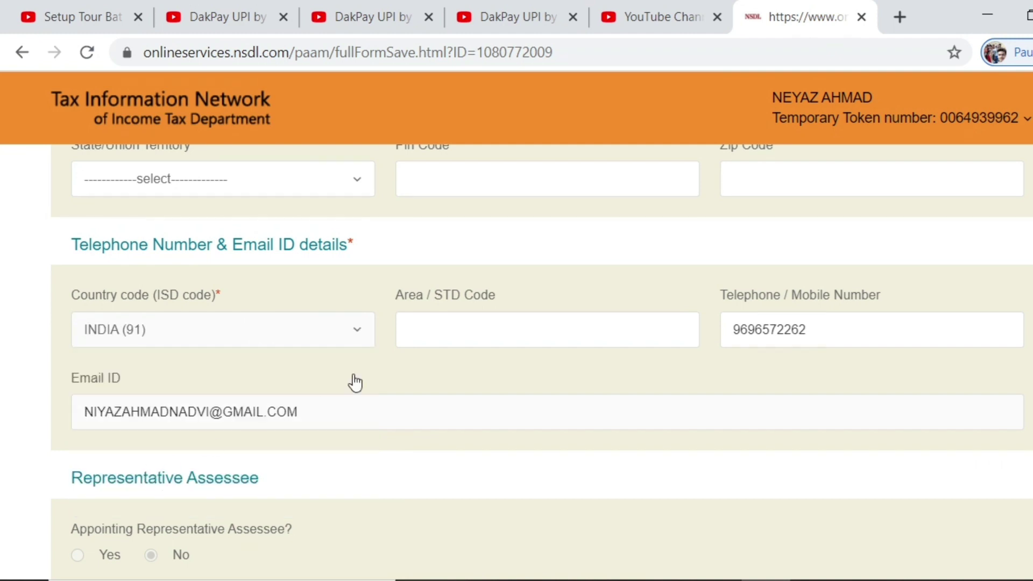
Save the contact details as a draft and advance to the AO Code step
click(441, 332)
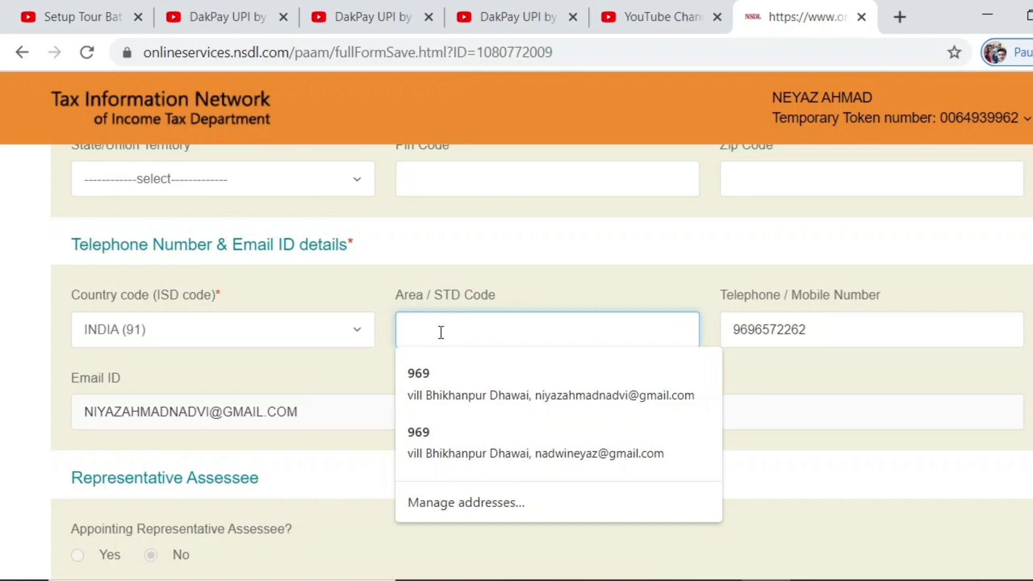
click(525, 265)
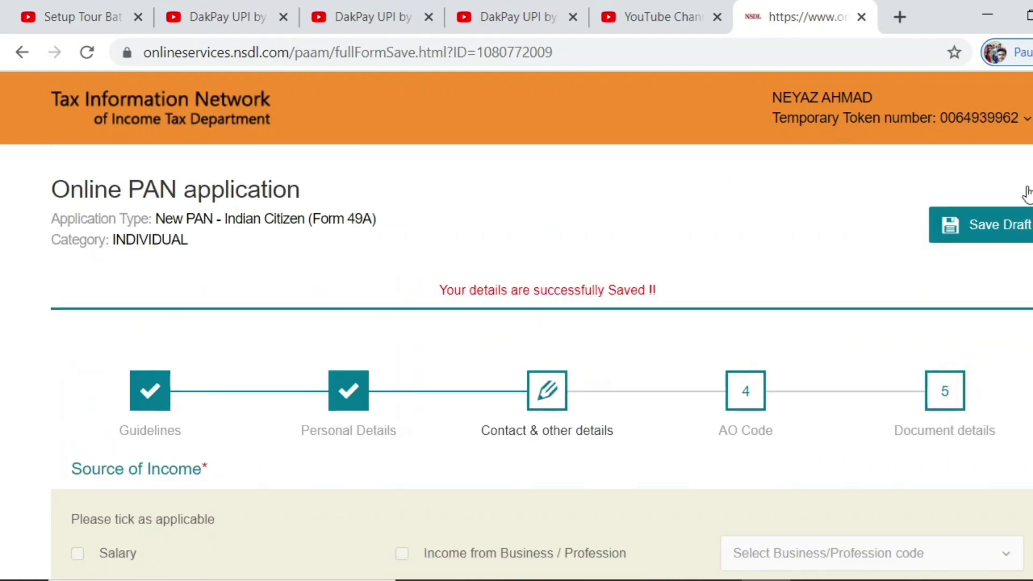
click(976, 240)
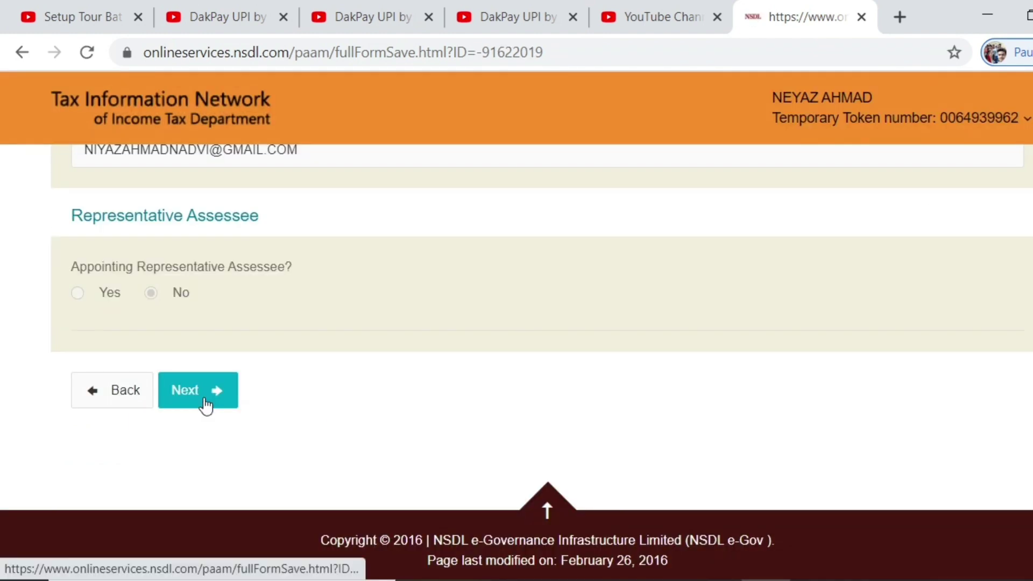
click(198, 389)
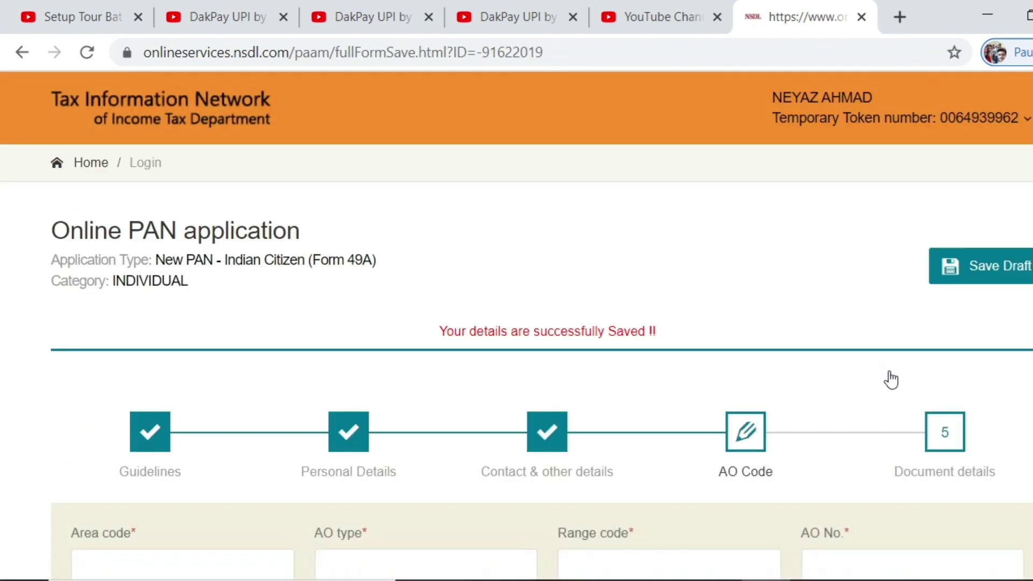
Choose Indian Citizens for the AO code lookup and select BIHAR as the state
scroll(1026, 415, down, 3)
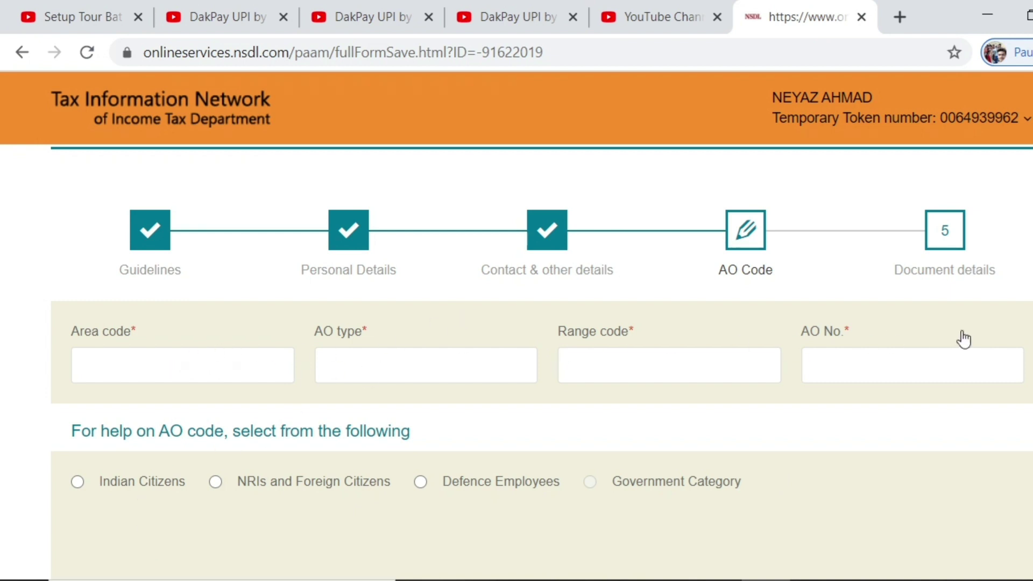
click(78, 482)
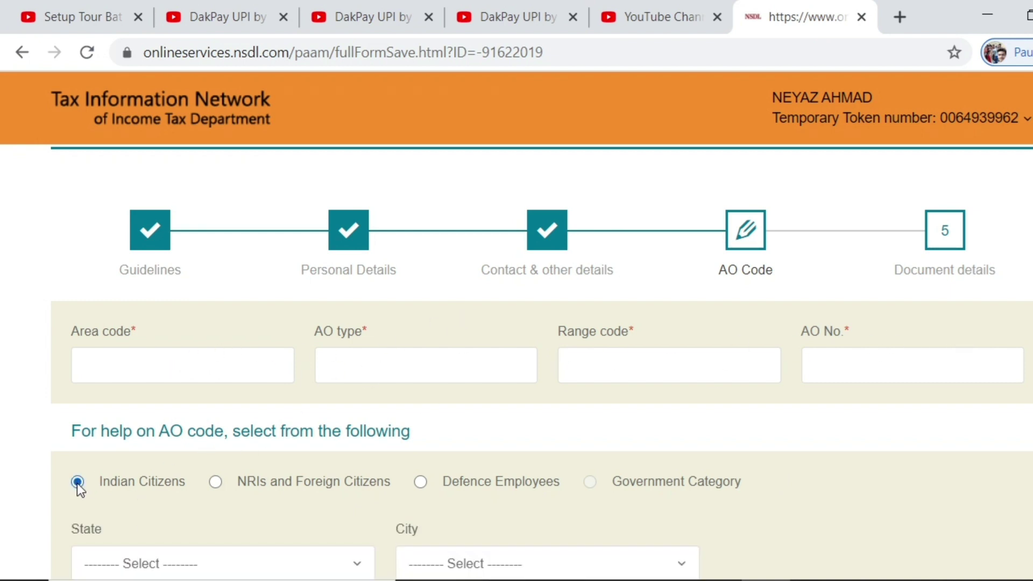
scroll(538, 363, down, 3)
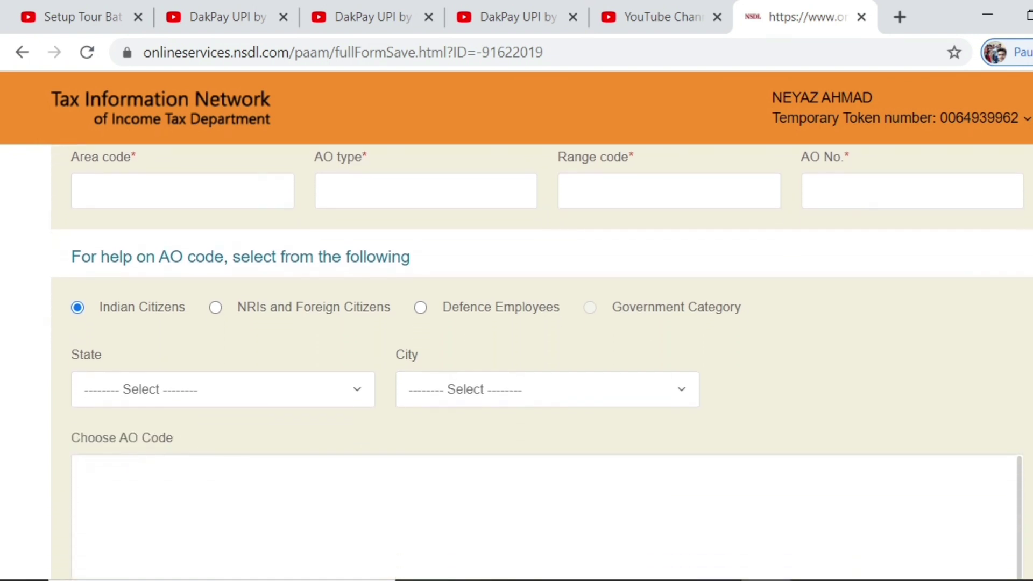
click(176, 402)
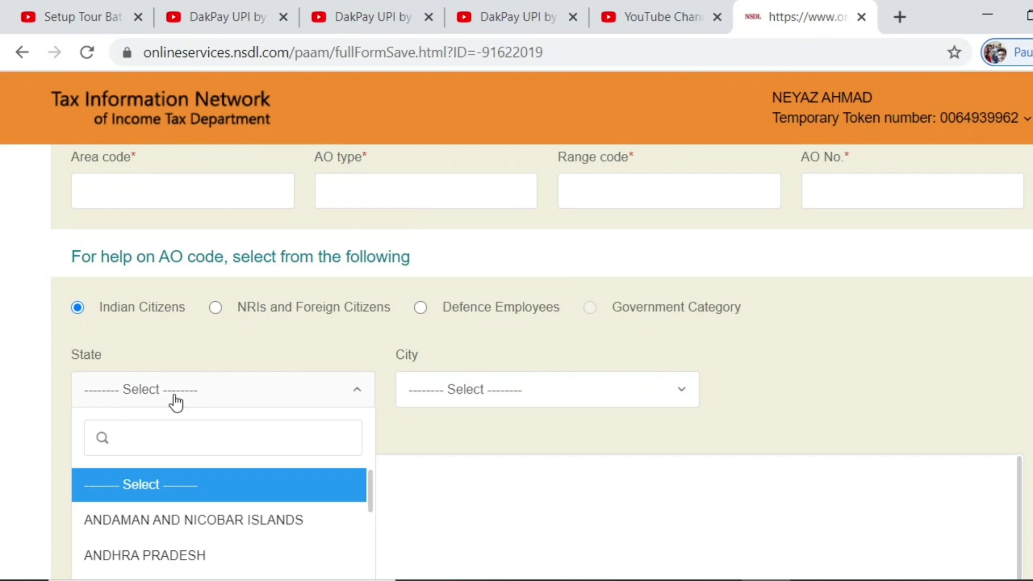
text(bih)
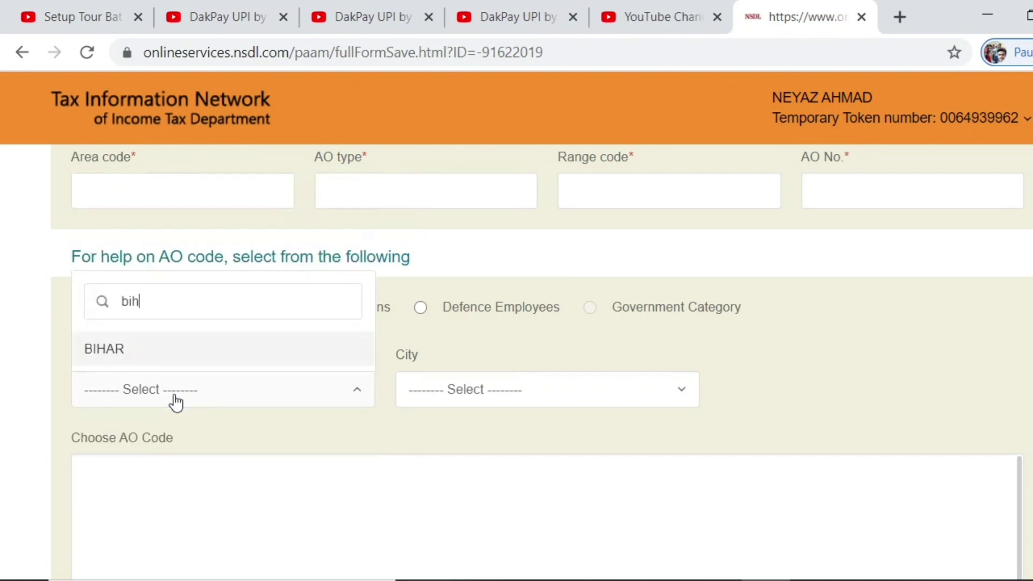
click(176, 402)
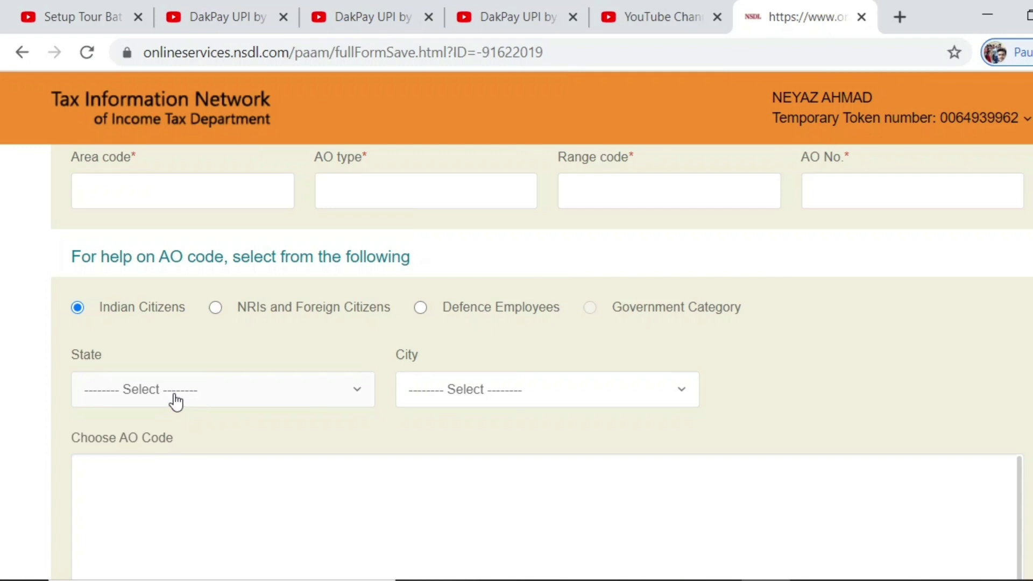
click(176, 402)
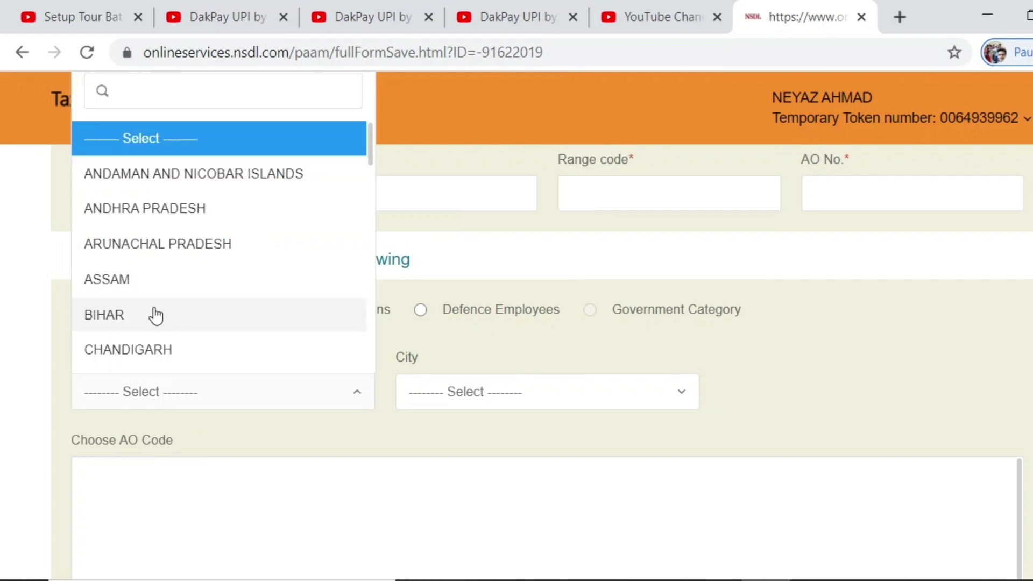
click(153, 315)
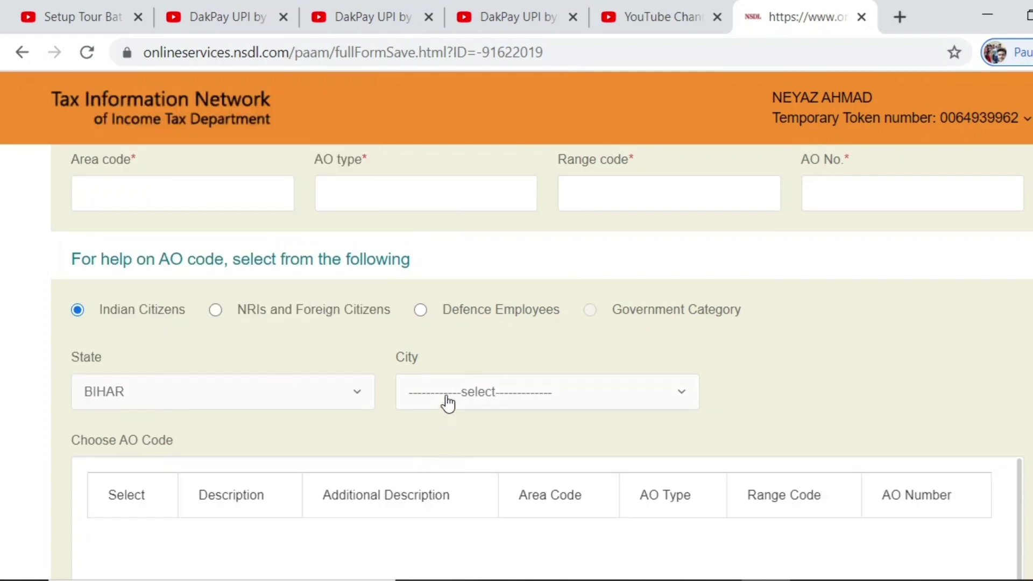
scroll(445, 398, down, 4)
Pick city ARA for AO code PTN/W/21/5 (ITO WARD 1(4) ARA) and save the draft
click(635, 201)
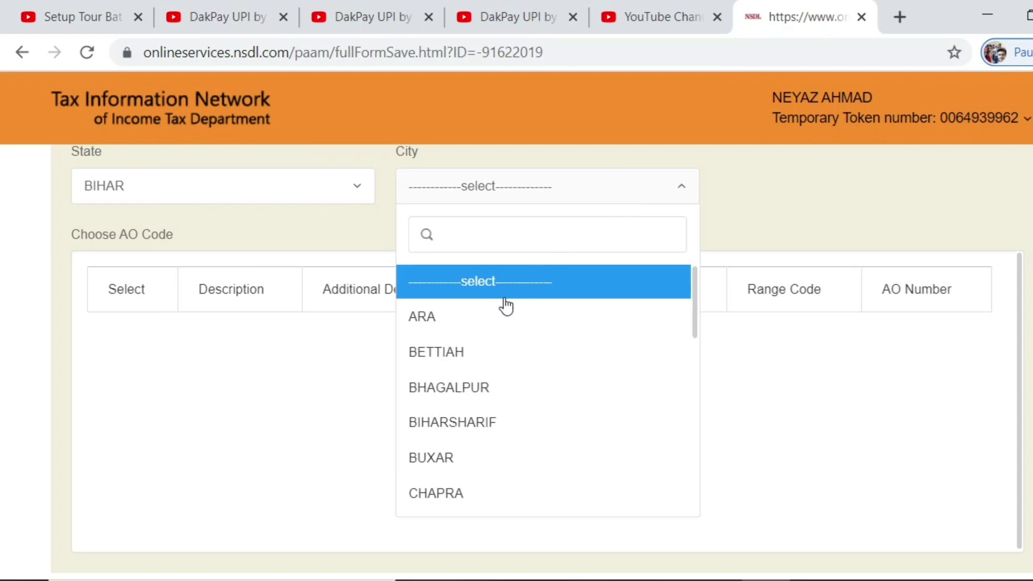
click(498, 315)
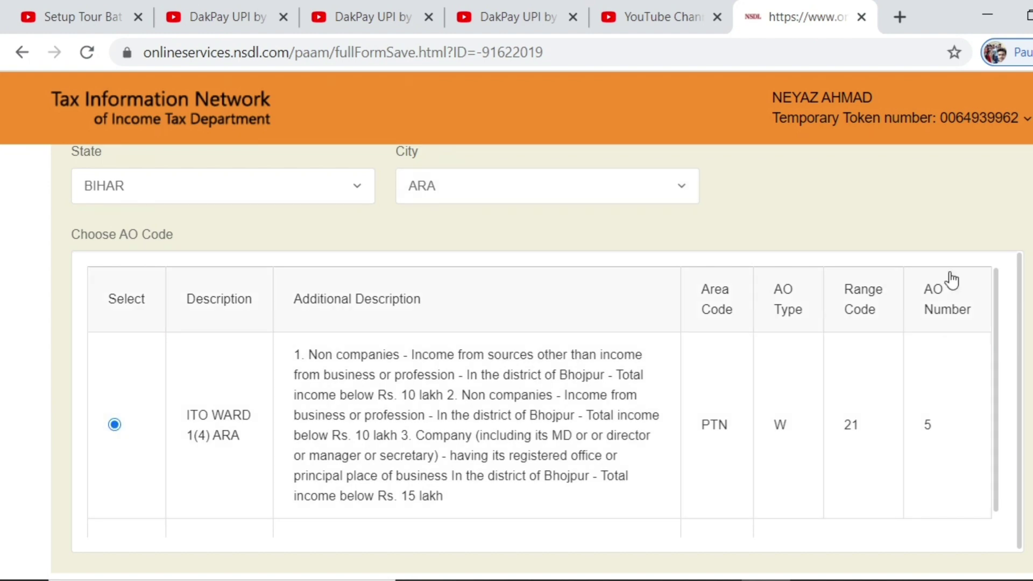
scroll(538, 377, up, 6)
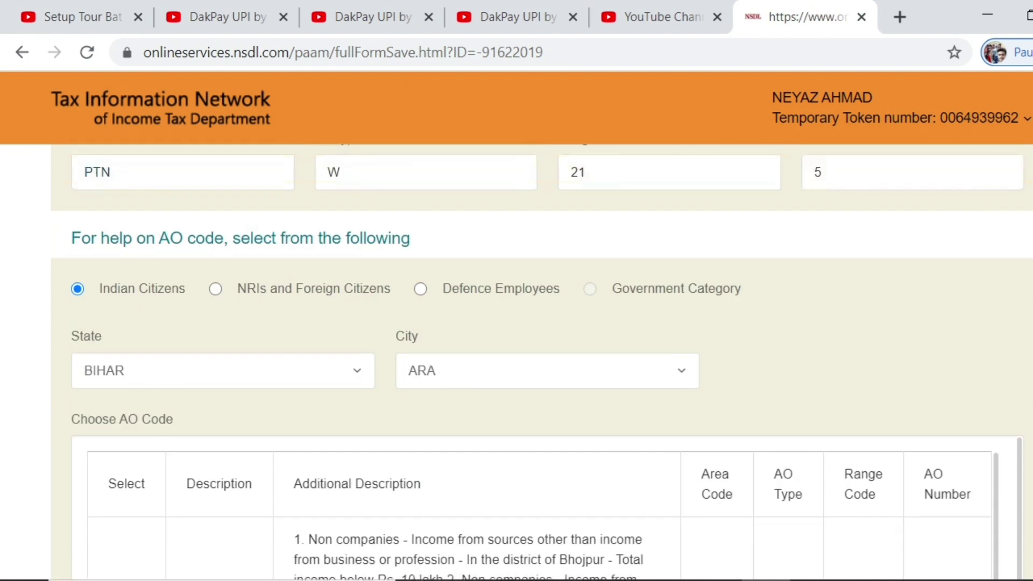
scroll(538, 377, down, 7)
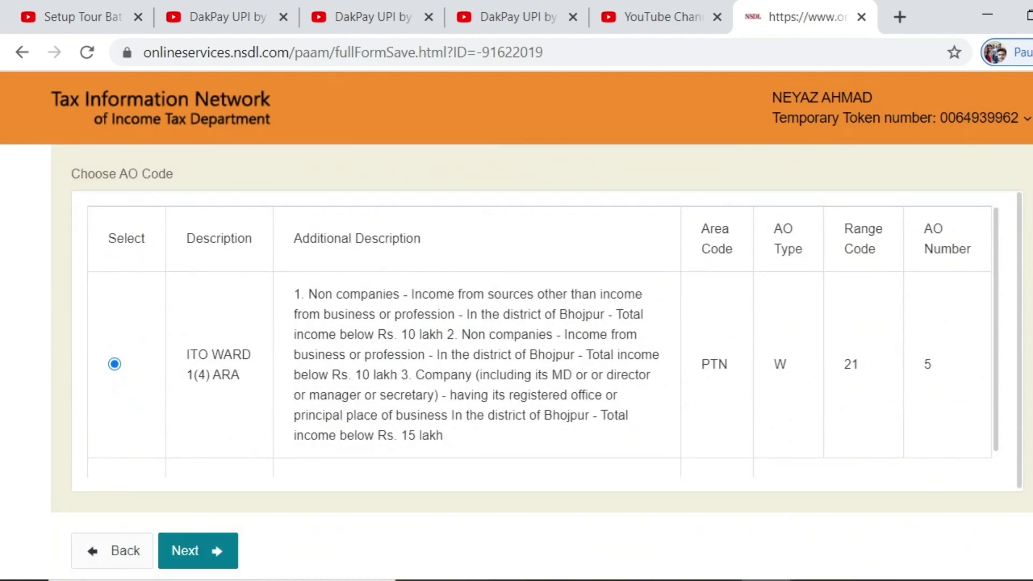
scroll(538, 322, up, 8)
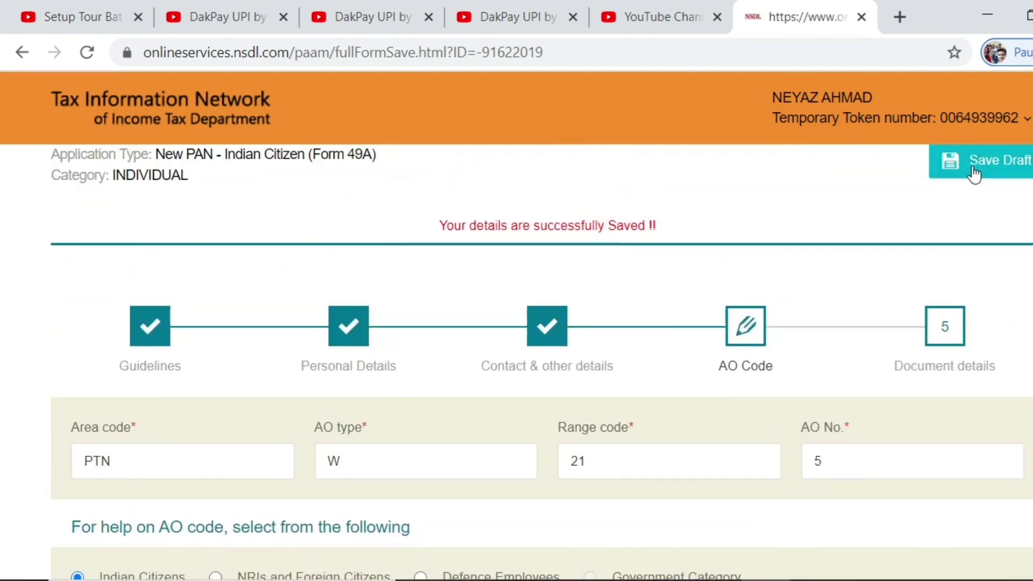
click(974, 174)
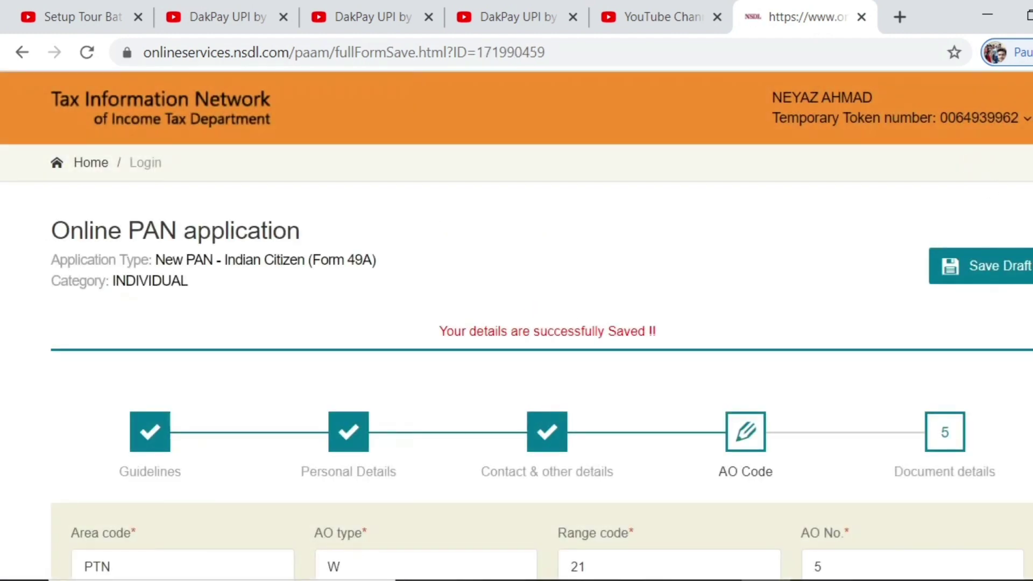
Move on to the document details step and scroll down to the declaration
scroll(198, 392, down, 10)
click(198, 392)
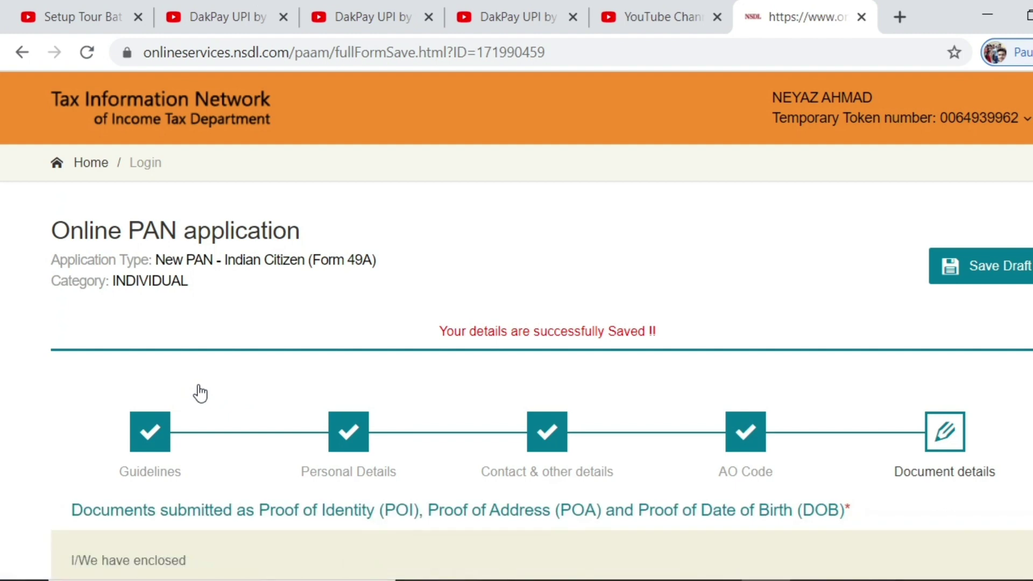
scroll(538, 366, down, 5)
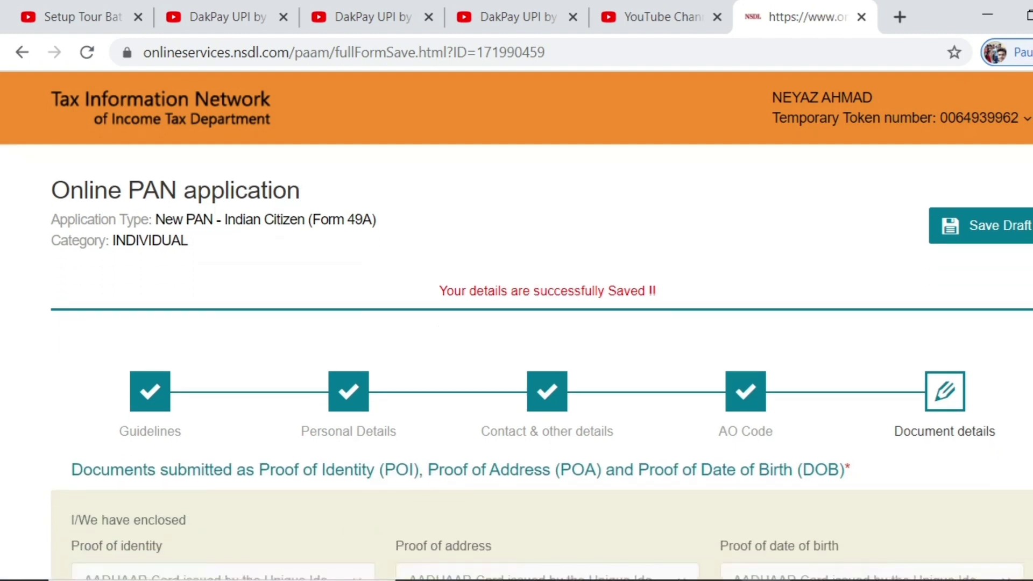
scroll(538, 360, down, 1)
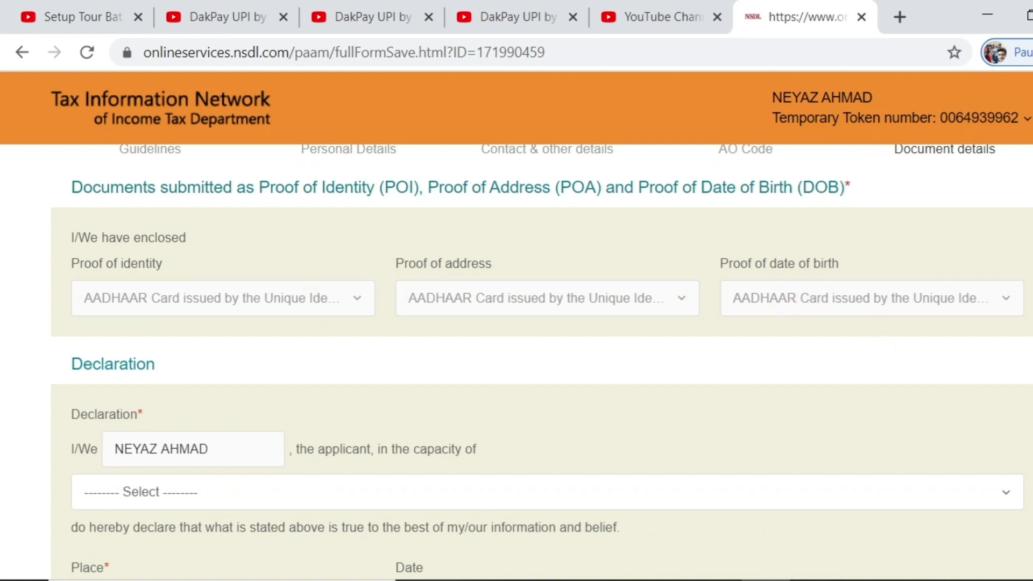
scroll(541, 358, up, 1)
scroll(541, 360, down, 5)
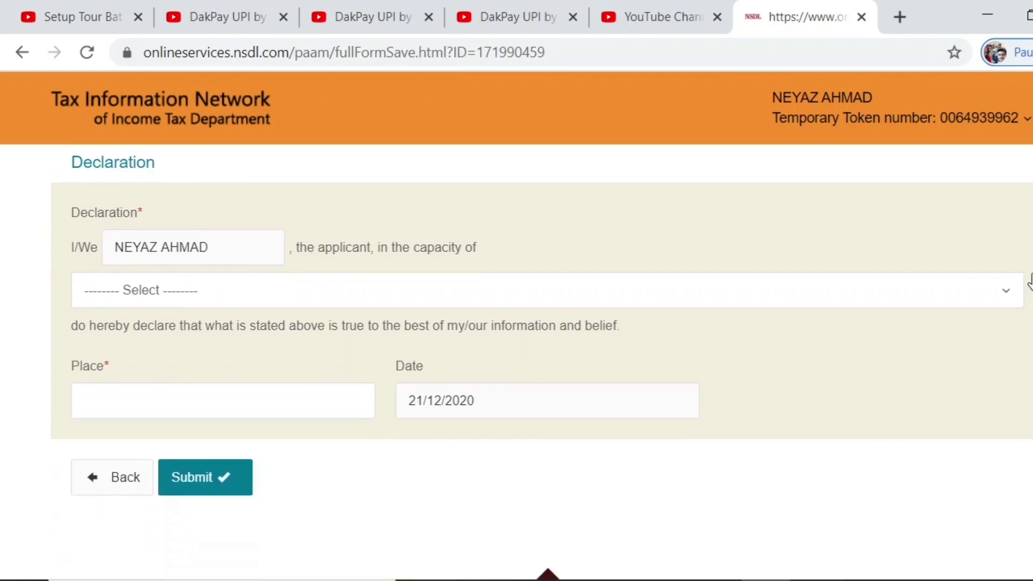
Declare capacity as Himself/Herself with place ARWAL and submit the form
click(295, 290)
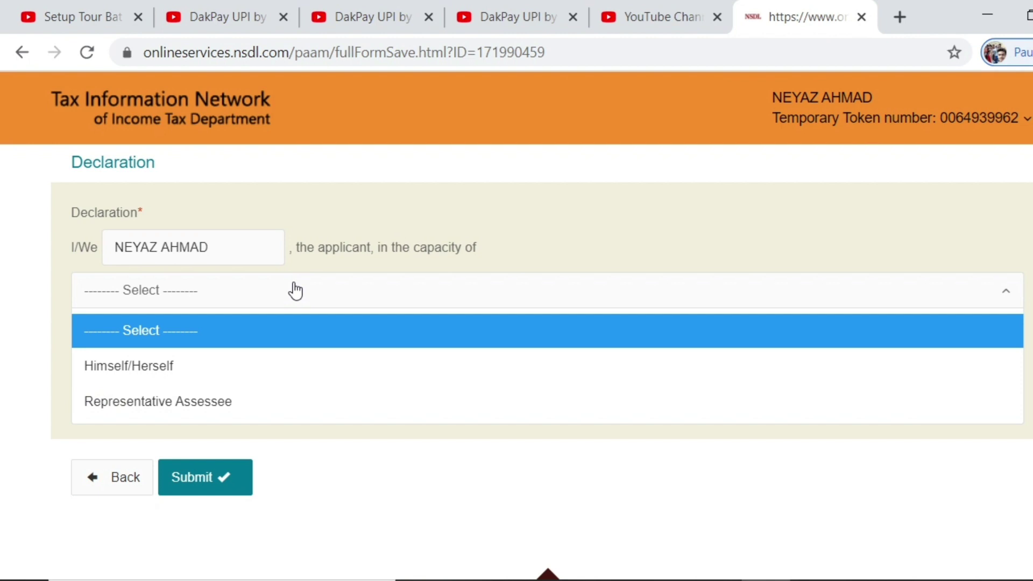
click(214, 370)
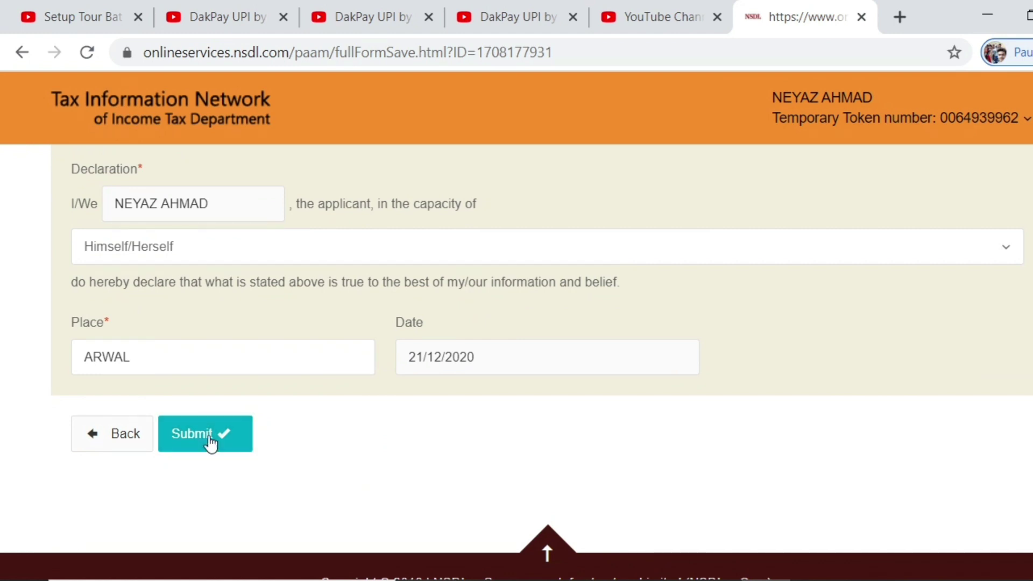
click(208, 434)
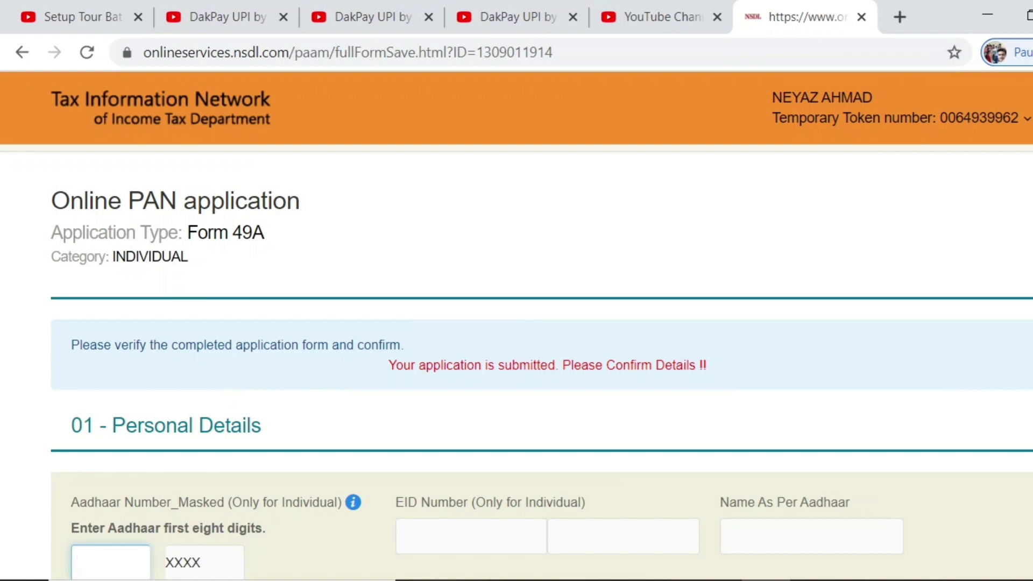
Accept the confirmed Form 49A details and proceed to payment
scroll(516, 360, down, 20)
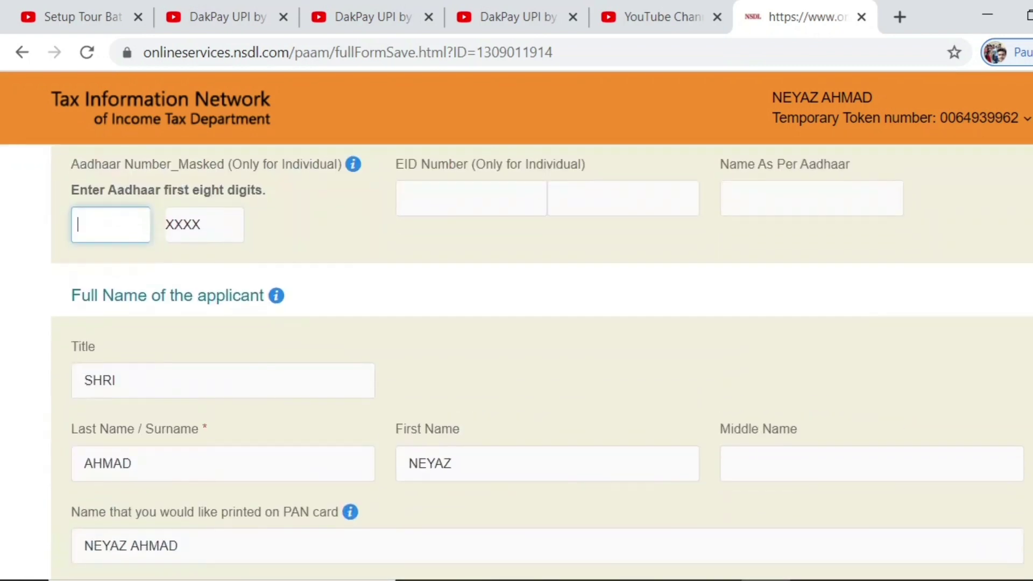
click(201, 519)
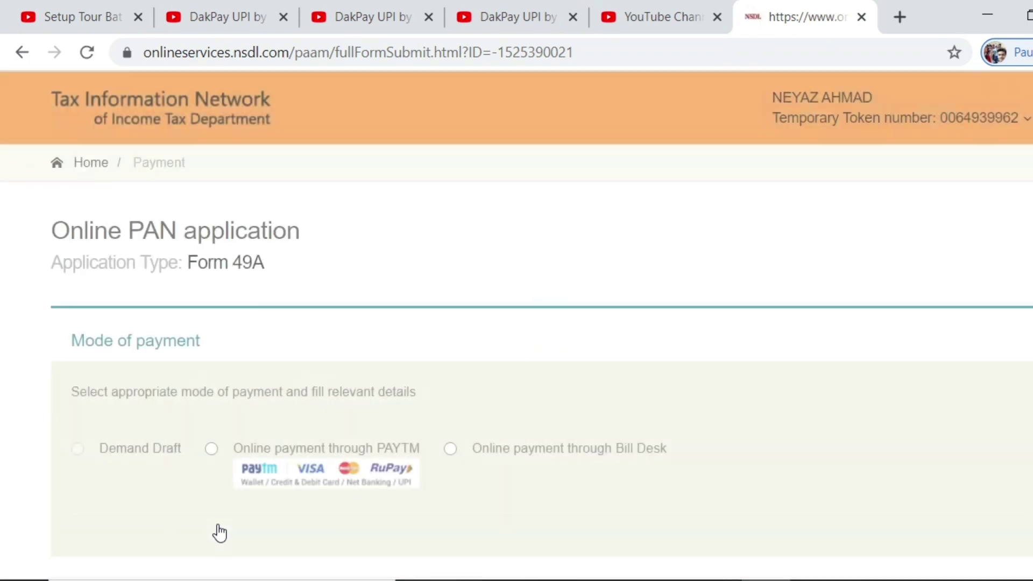
Choose Online payment through PAYTM as the payment method
scroll(215, 377, down, 4)
click(212, 281)
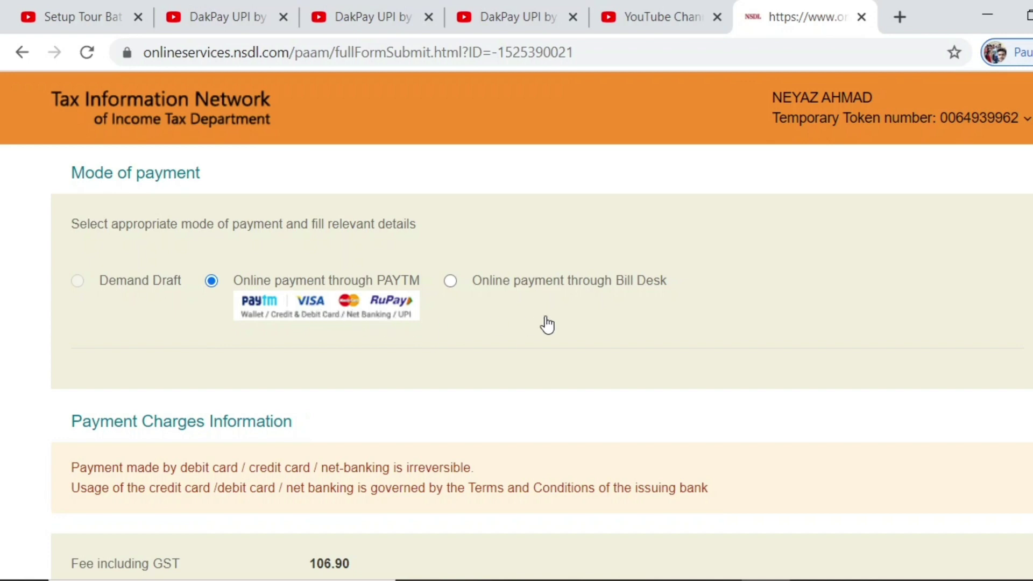
scroll(548, 324, down, 7)
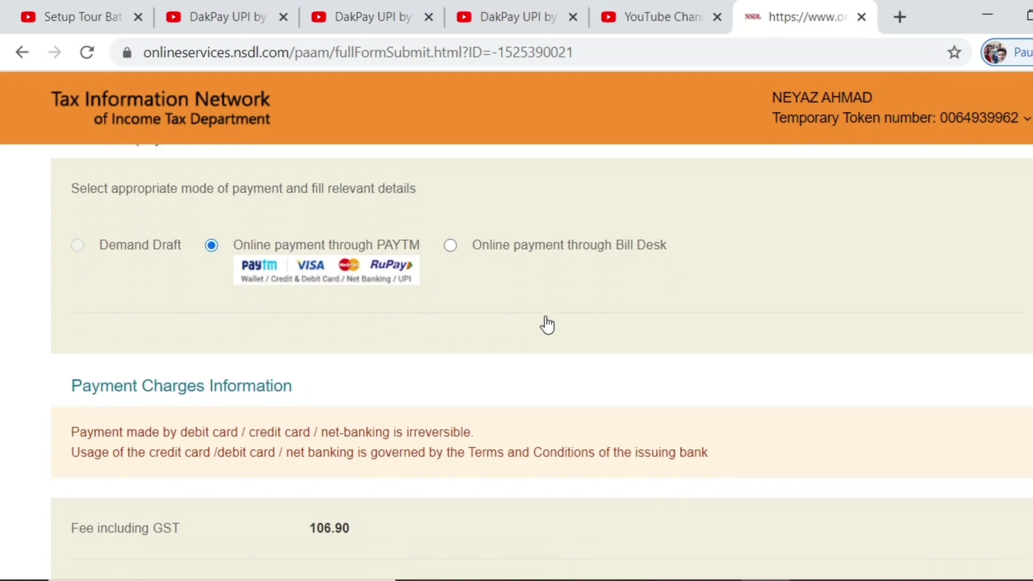
scroll(547, 324, down, 5)
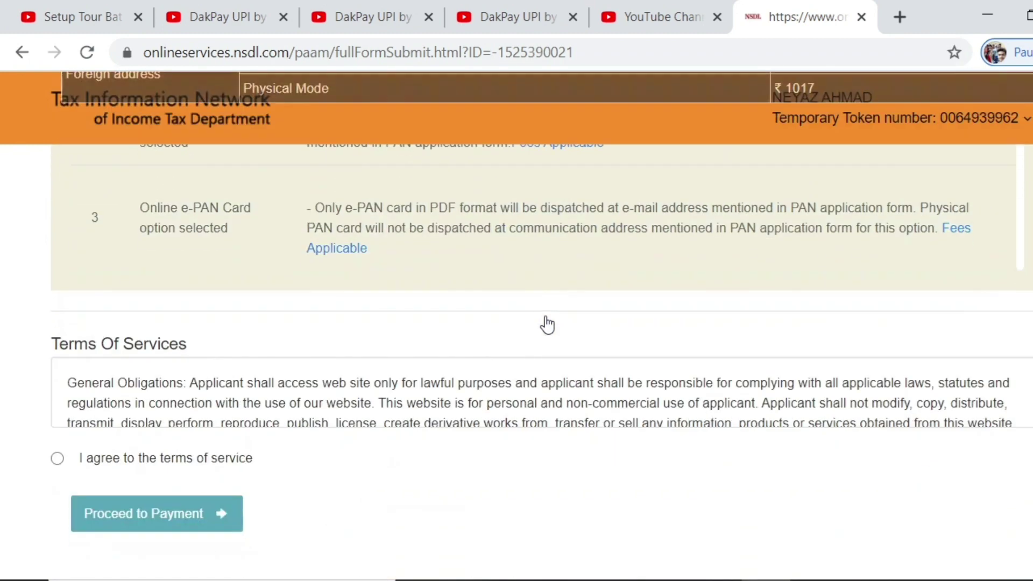
scroll(547, 324, up, 1)
scroll(547, 324, down, 1)
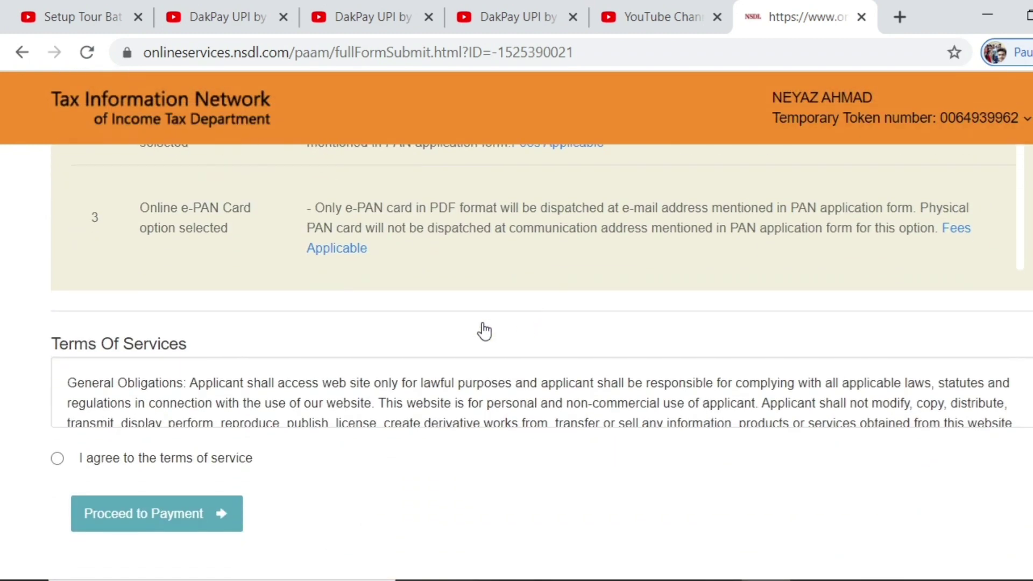
Accept the terms of service and reach the Confirm Payment page showing the 106.90 fee
click(56, 460)
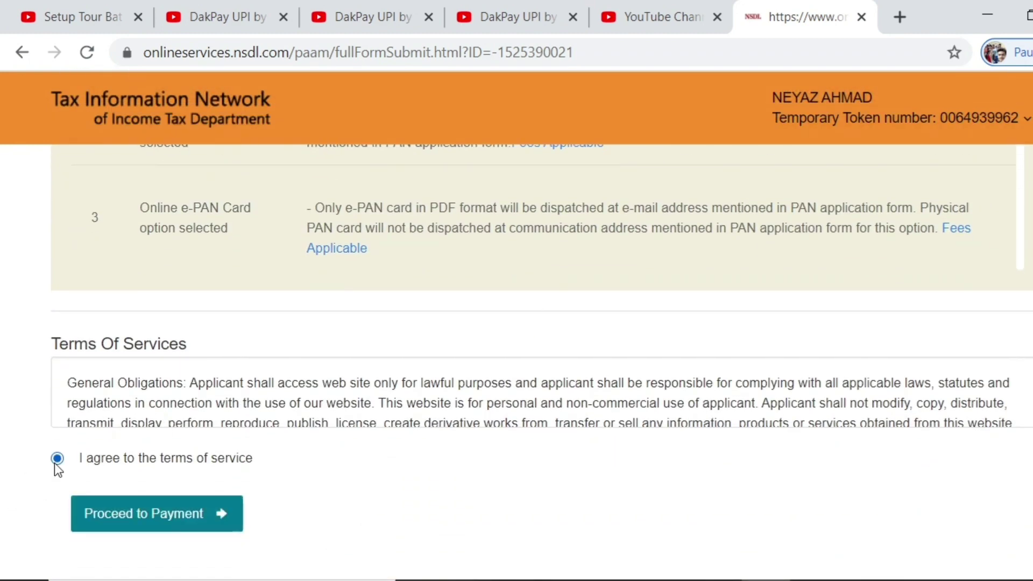
click(132, 515)
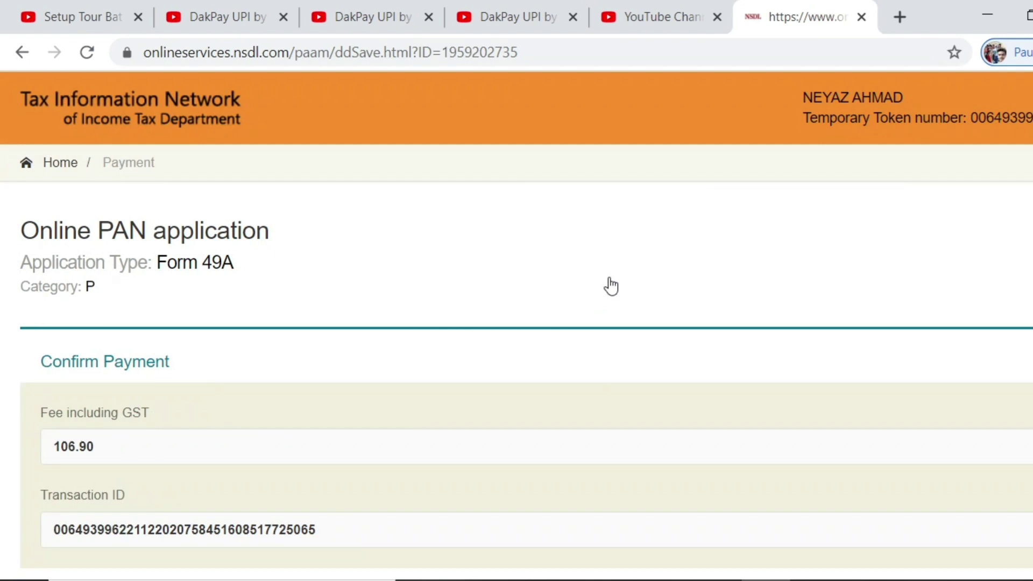
scroll(611, 286, down, 3)
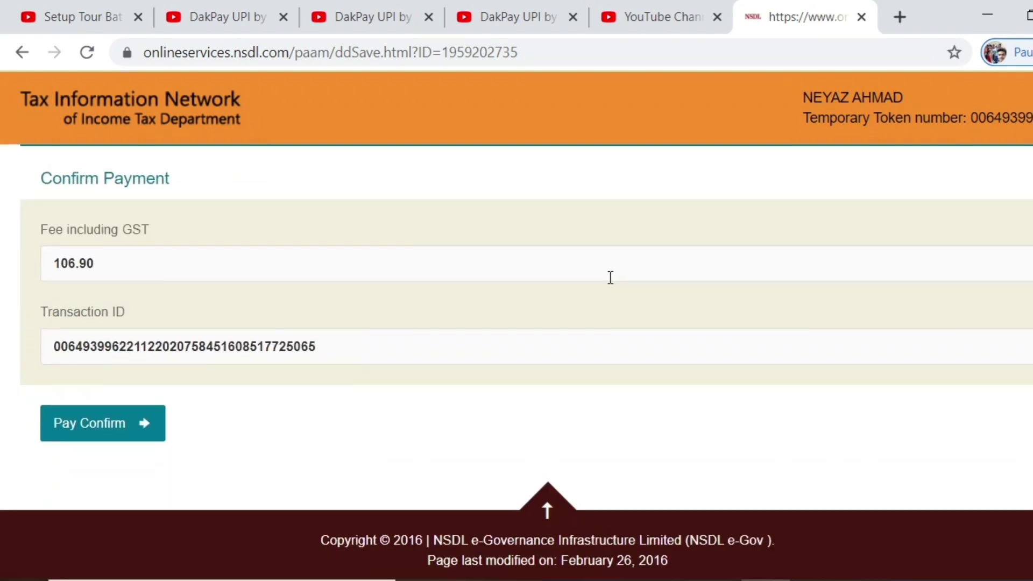
scroll(611, 277, up, 1)
scroll(610, 285, up, 1)
scroll(611, 283, down, 1)
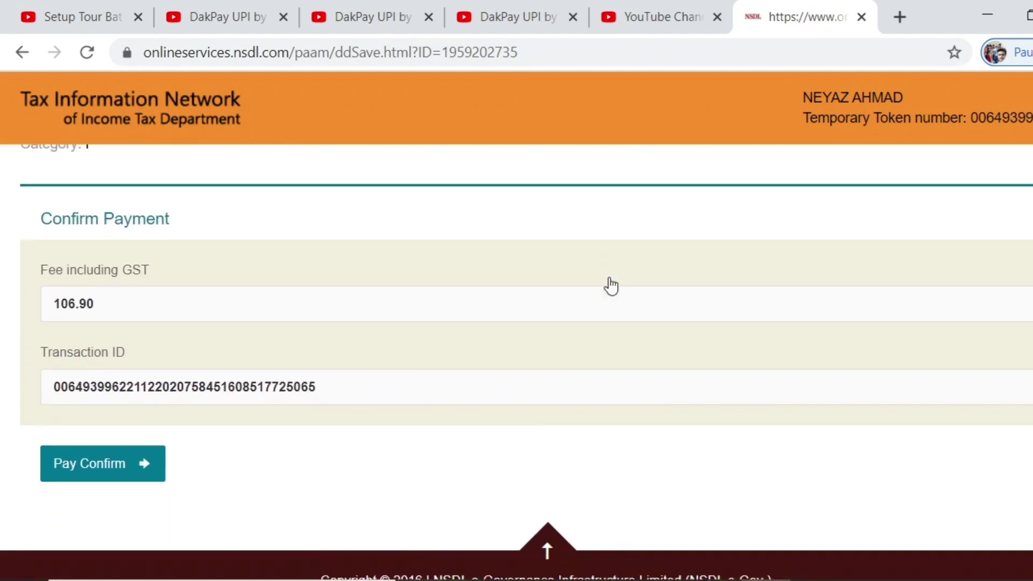
Proceed to Paytm, dismiss the enlarged QR code and pay the ₹106.90 fee by UPI
click(85, 453)
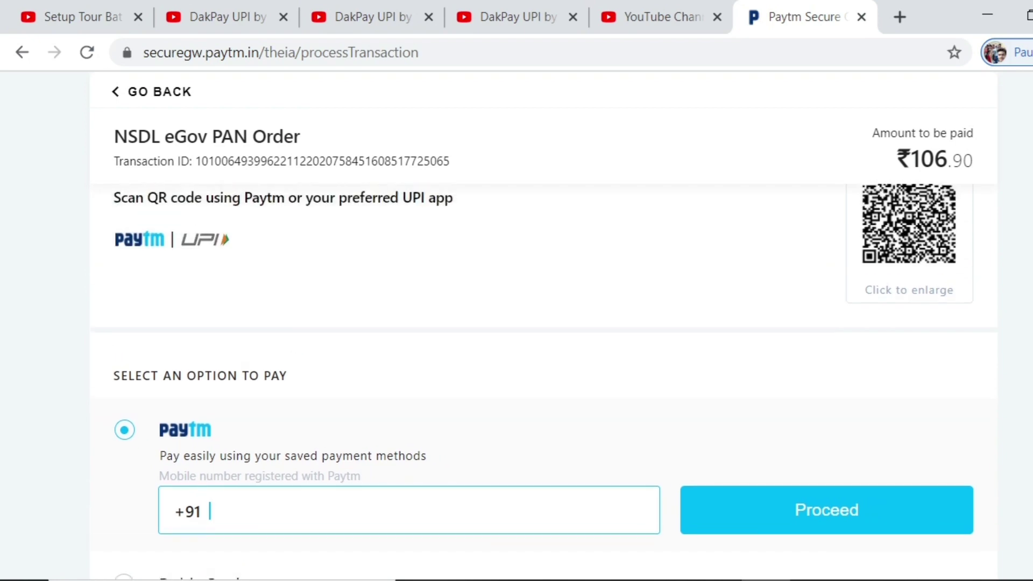
scroll(543, 377, down, 2)
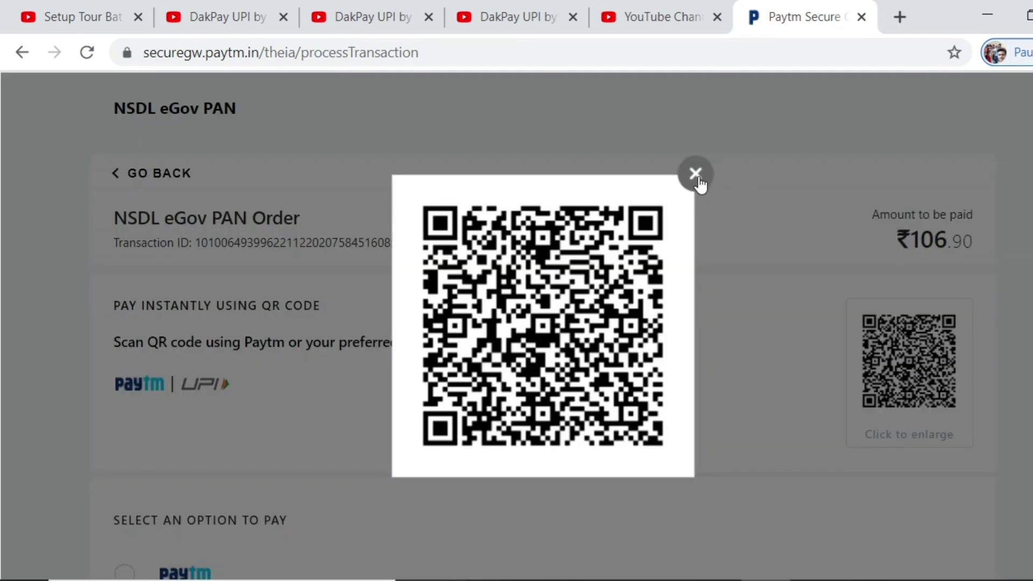
click(696, 174)
scroll(333, 313, down, 5)
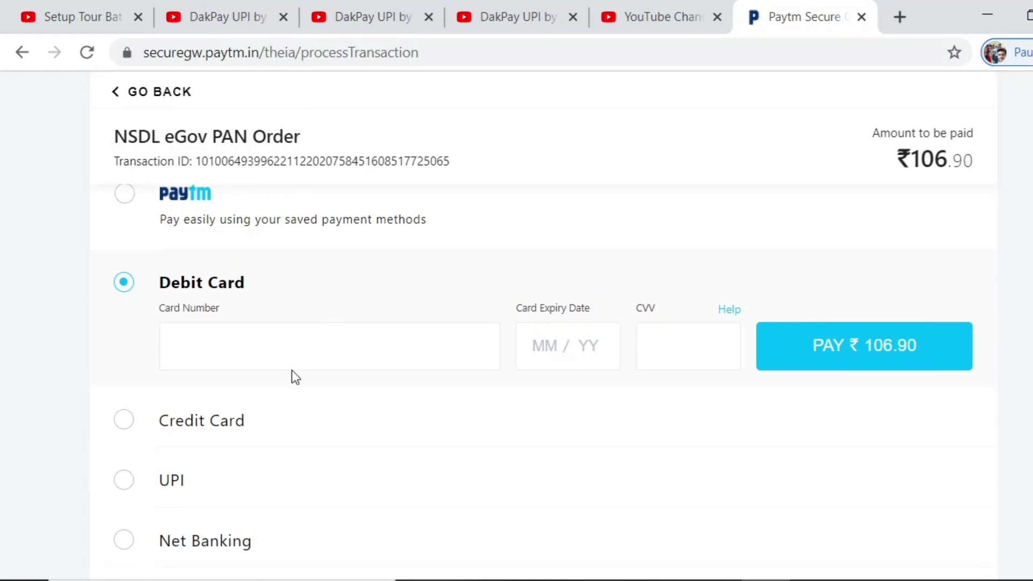
click(291, 358)
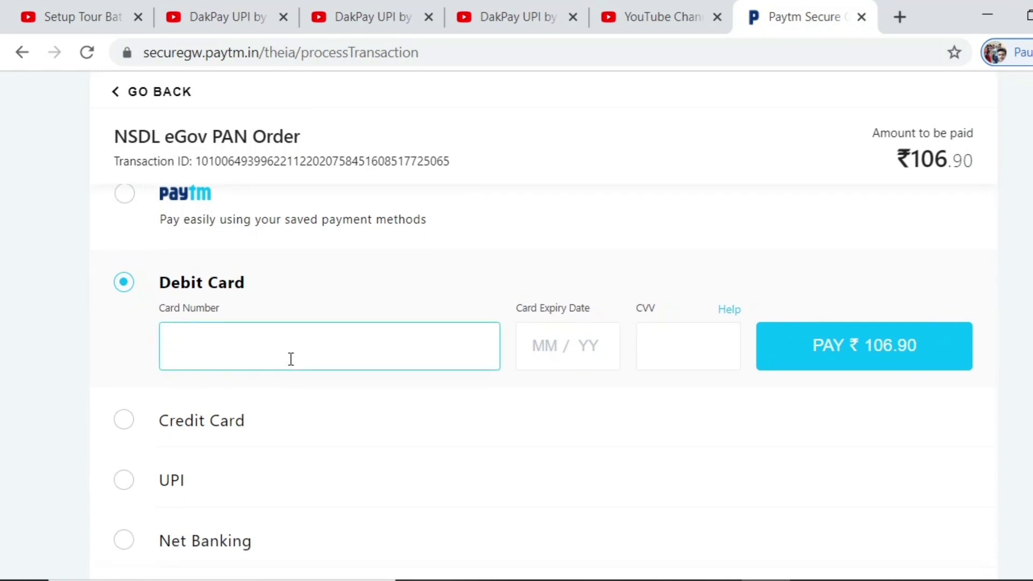
click(123, 483)
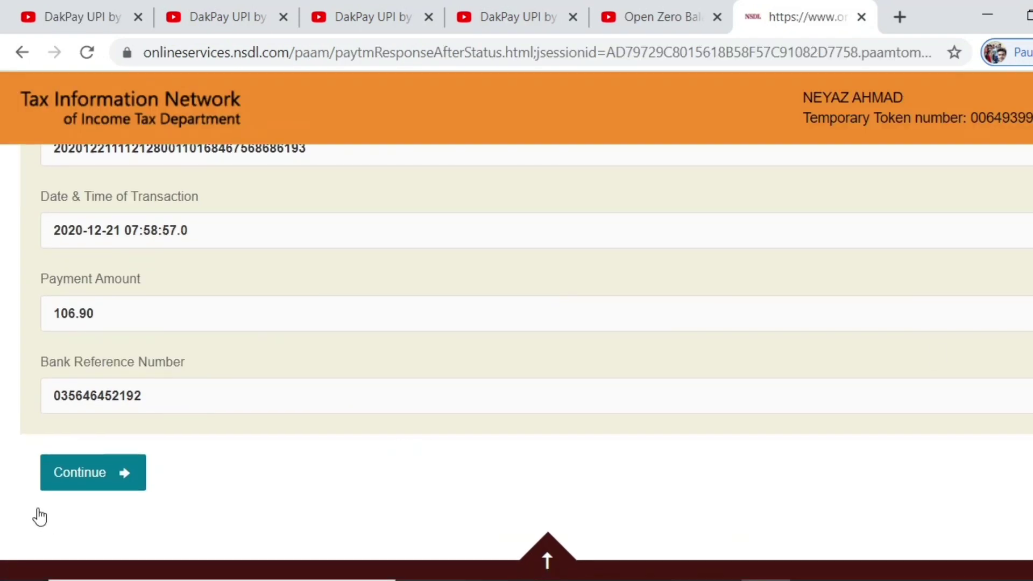
Continue past the payment confirmation and request Aadhaar authentication for the applicant with consent
click(76, 485)
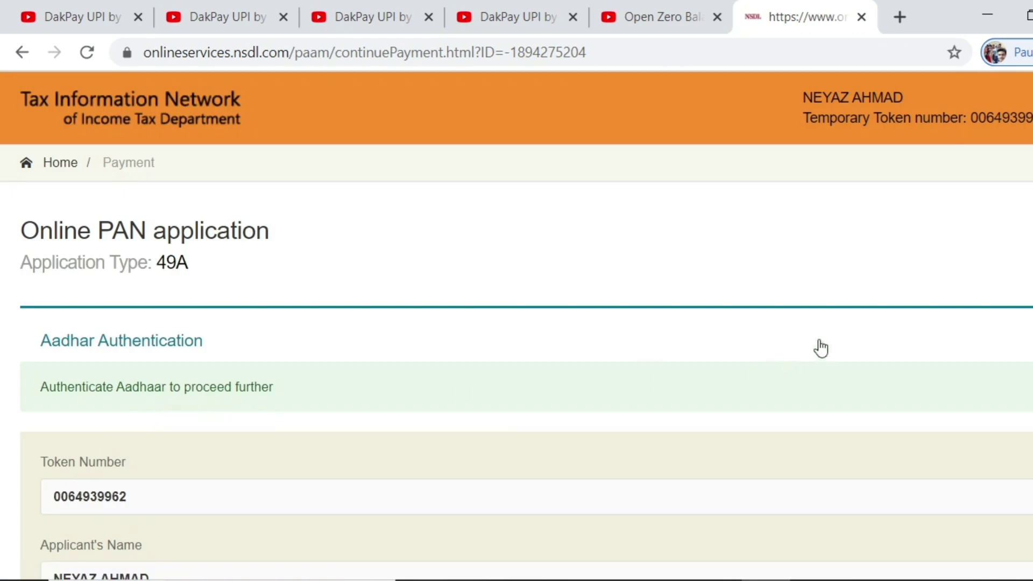
scroll(517, 365, down, 5)
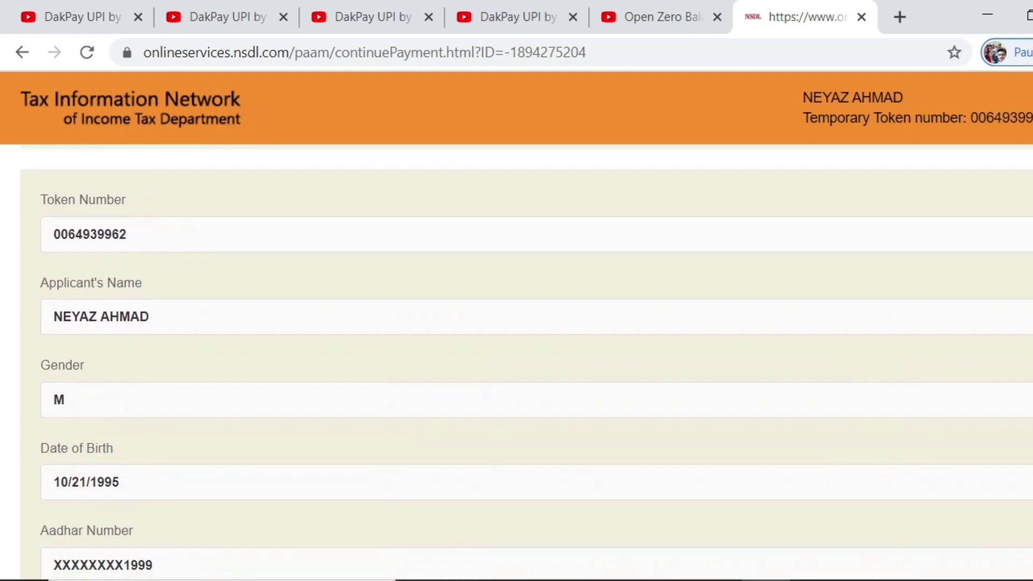
scroll(517, 363, down, 3)
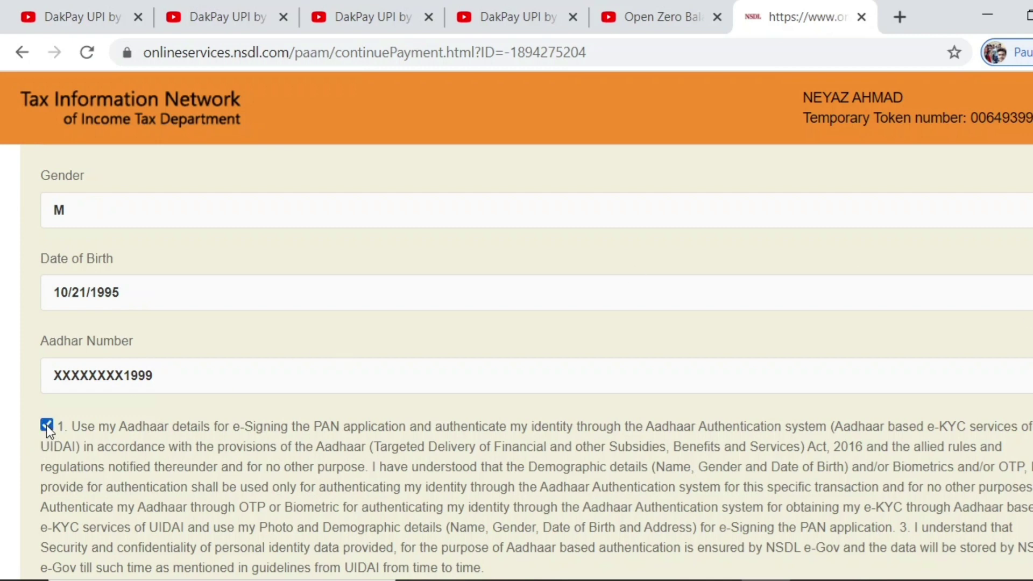
scroll(419, 415, down, 3)
click(97, 477)
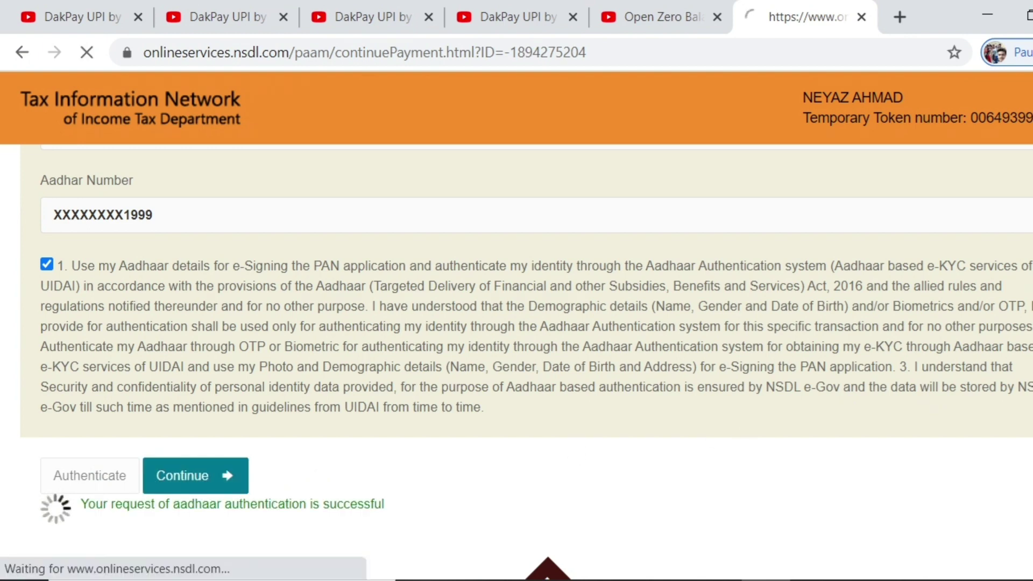
scroll(516, 323, down, 2)
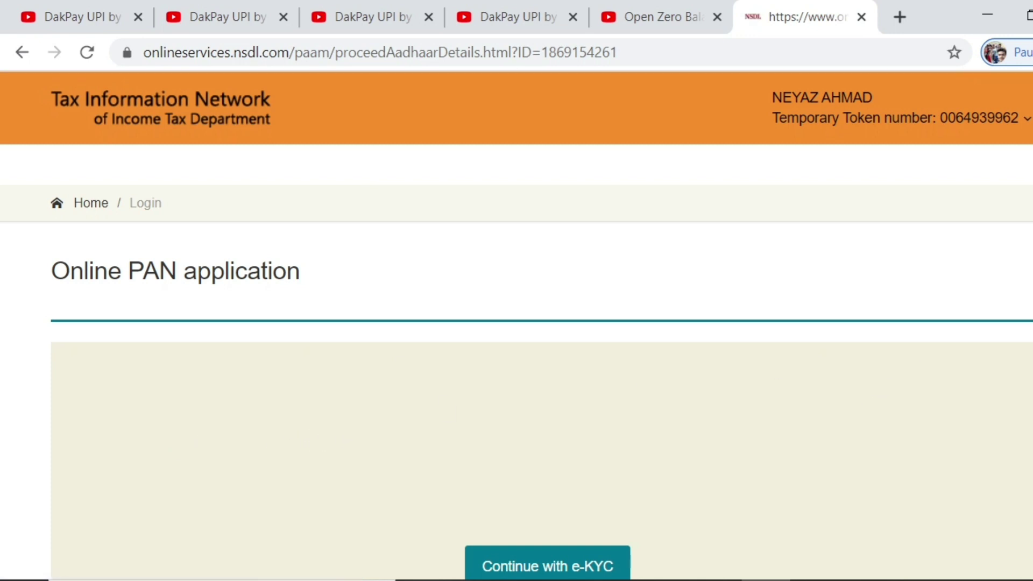
Continue with e-KYC, enter and submit the Aadhaar OTP, then proceed to eSign
scroll(532, 418, down, 3)
click(533, 414)
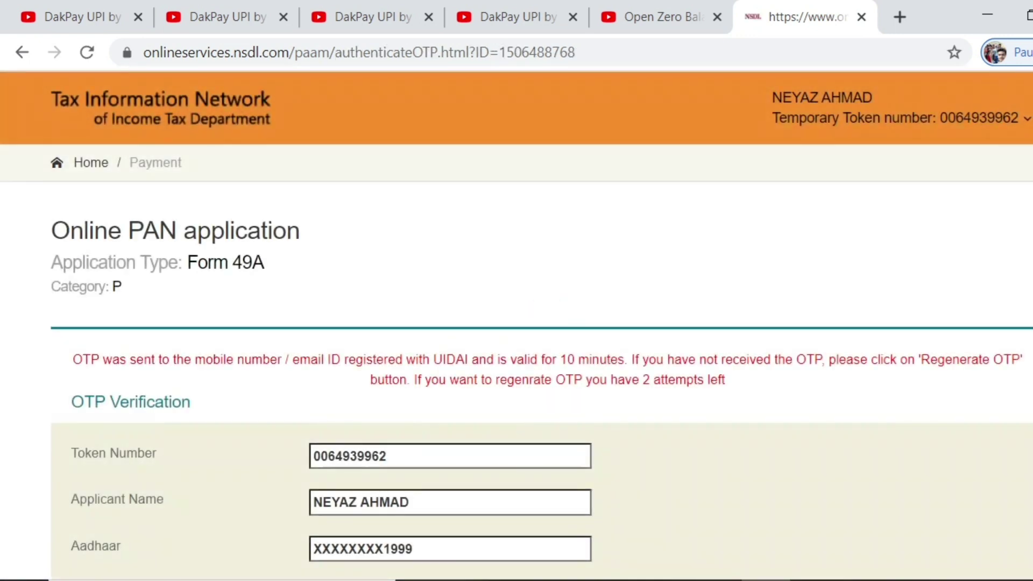
scroll(396, 466, down, 3)
click(397, 466)
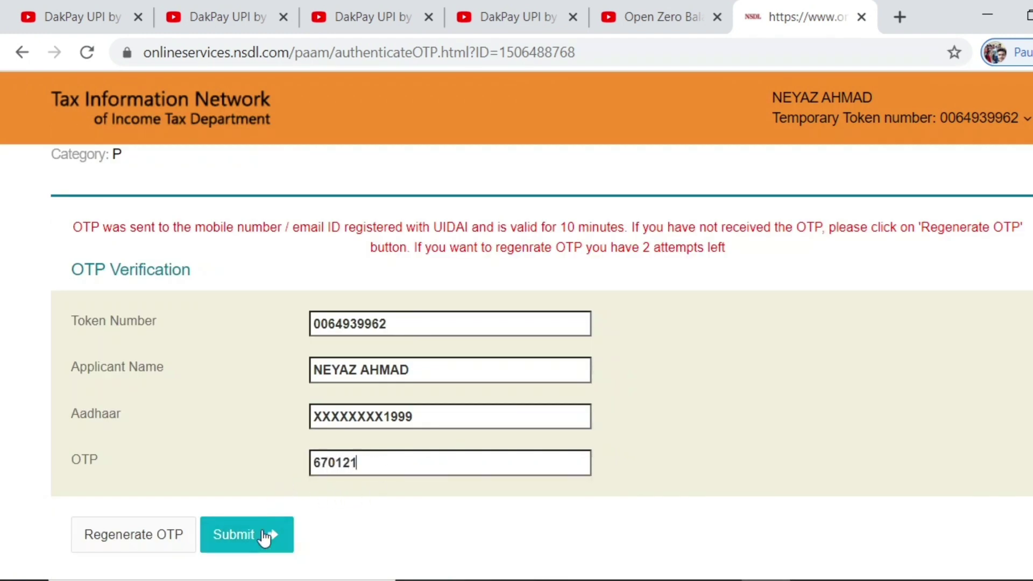
click(263, 535)
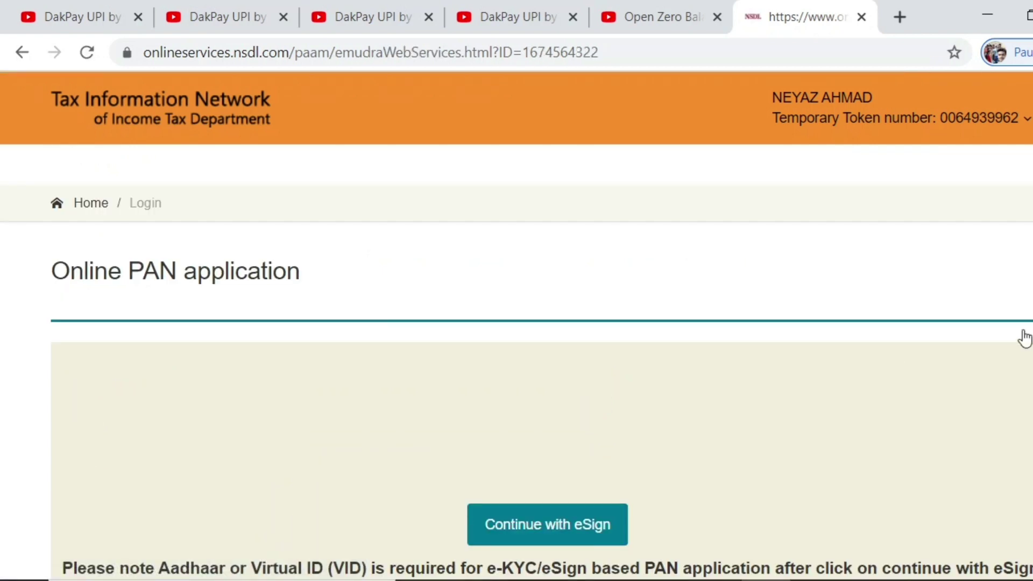
scroll(517, 377, down, 3)
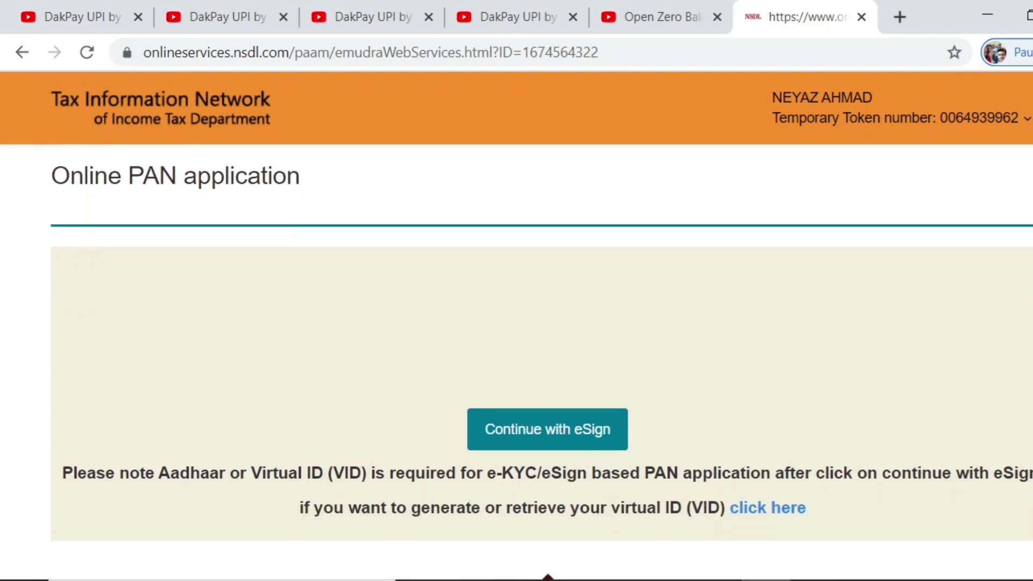
click(553, 376)
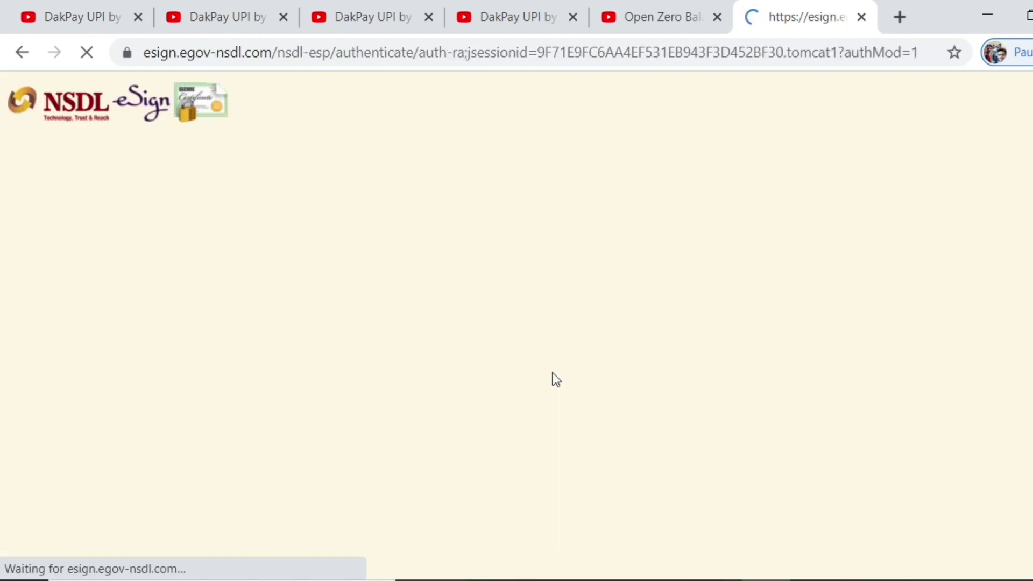
Authorise Aadhaar eSigning, enter the Aadhaar/VID number and verify the received OTP
click(260, 226)
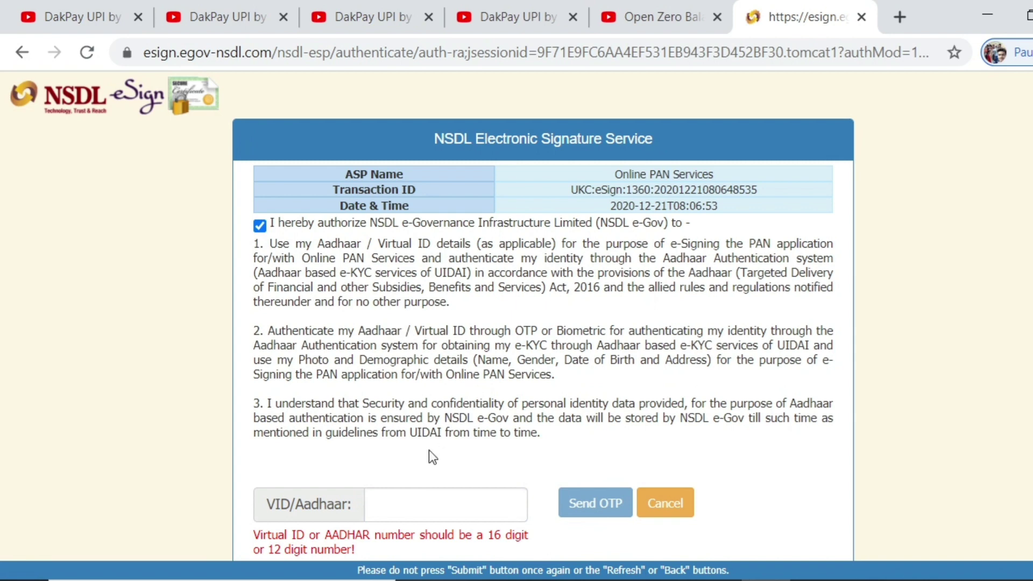
click(410, 500)
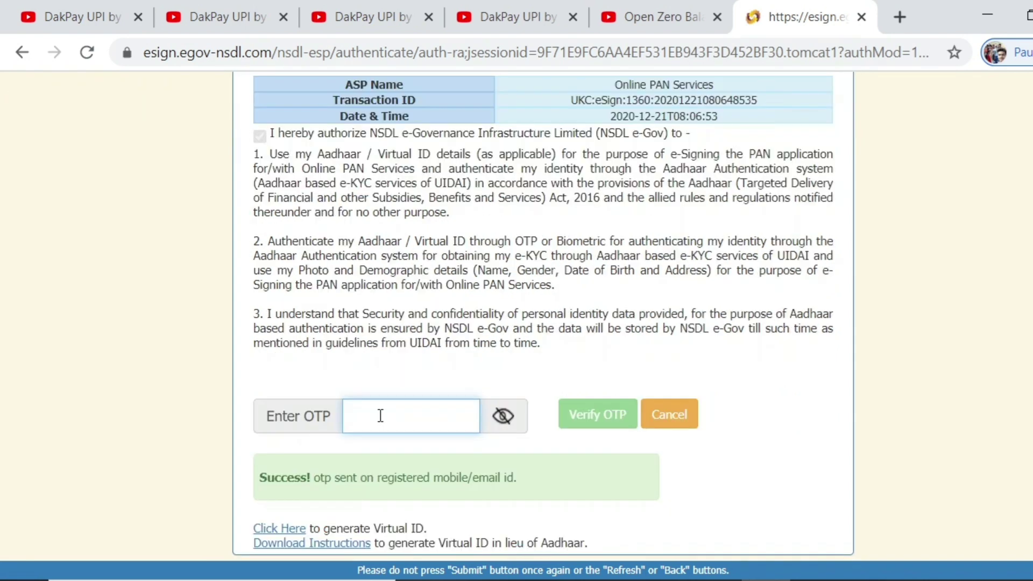
text(••)
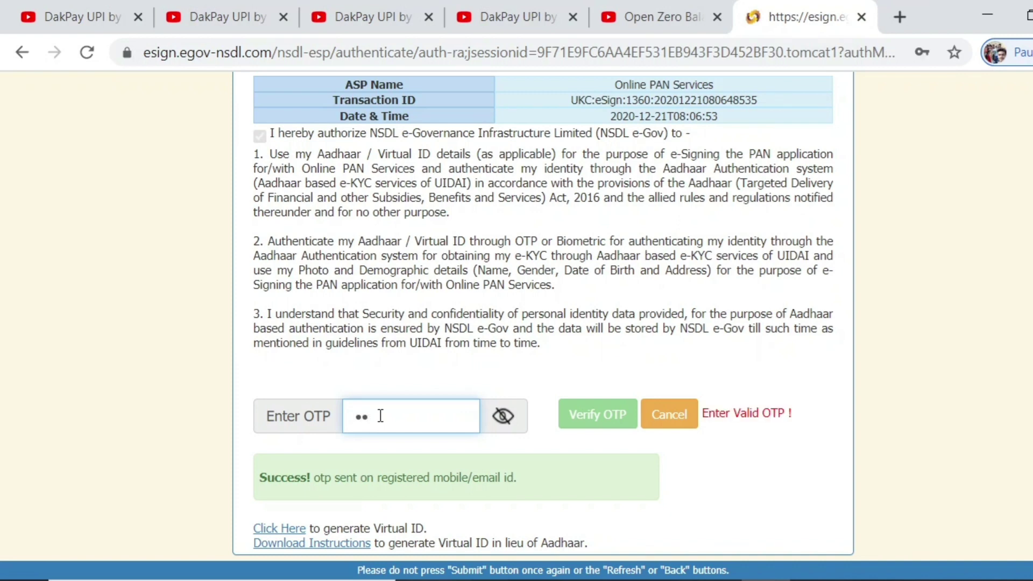
text(••••)
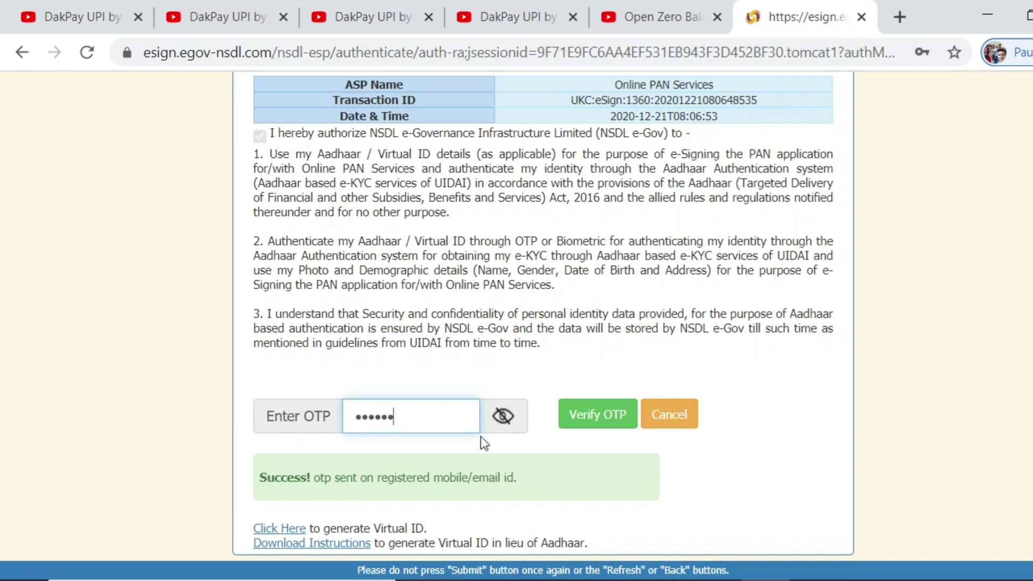
click(594, 422)
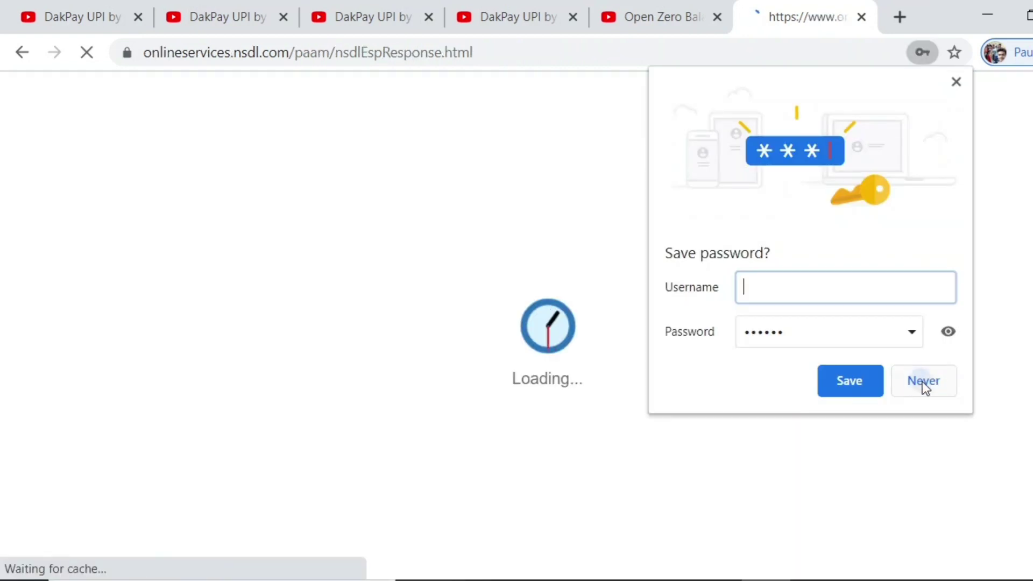
Decline Chrome's offer to save the password
click(924, 381)
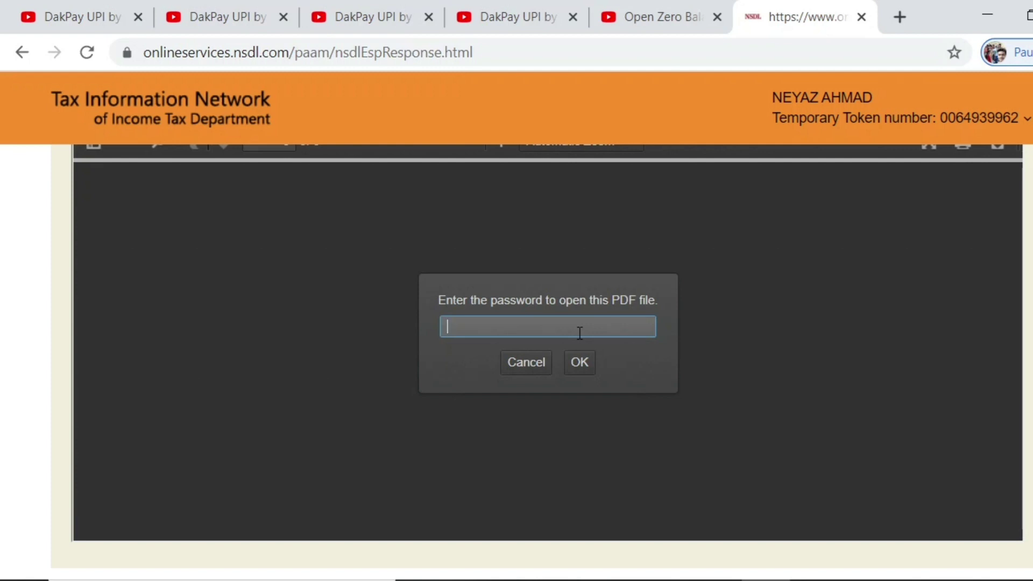
Unlock the acknowledgement PDF with the DDMMYYYY date-of-birth password
scroll(542, 363, up, 2)
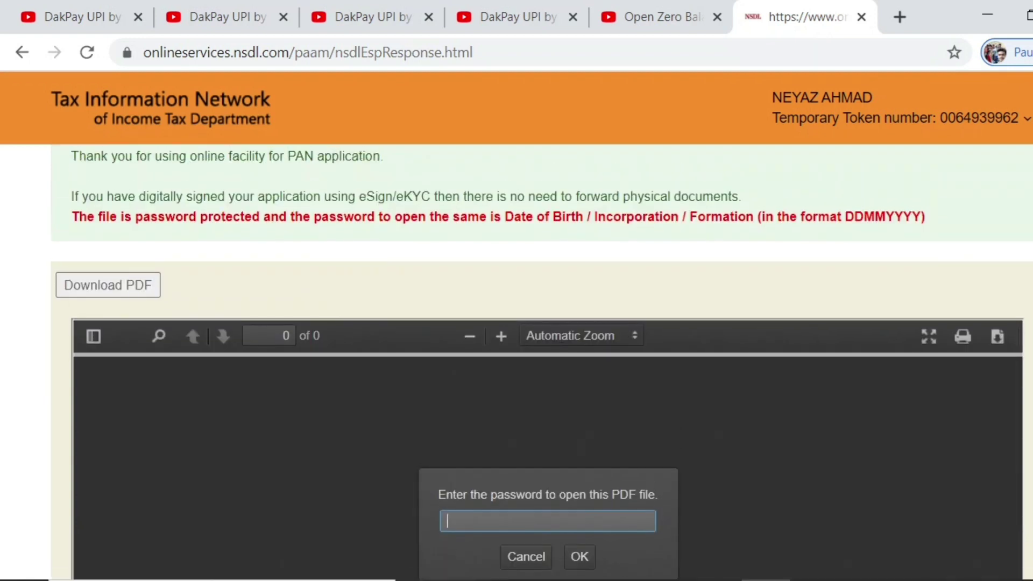
key(ctrl+v)
scroll(577, 468, down, 1)
click(577, 469)
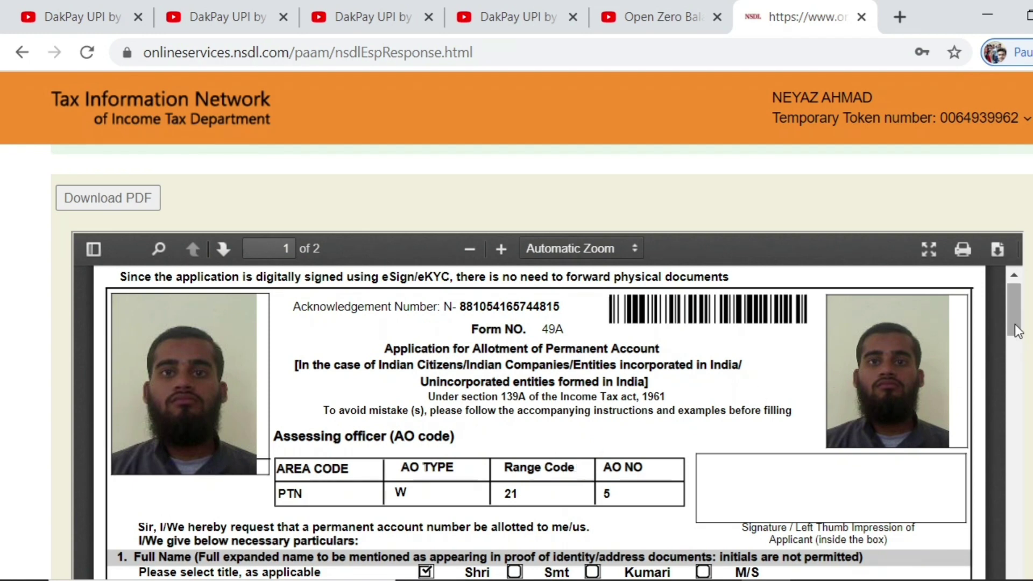
Scroll through both pages of the Form 49A acknowledgement, including the ARWAL declaration
mouse_move(1014, 311)
mouse_down()
mouse_move(1013, 350)
mouse_move(1012, 299)
mouse_up()
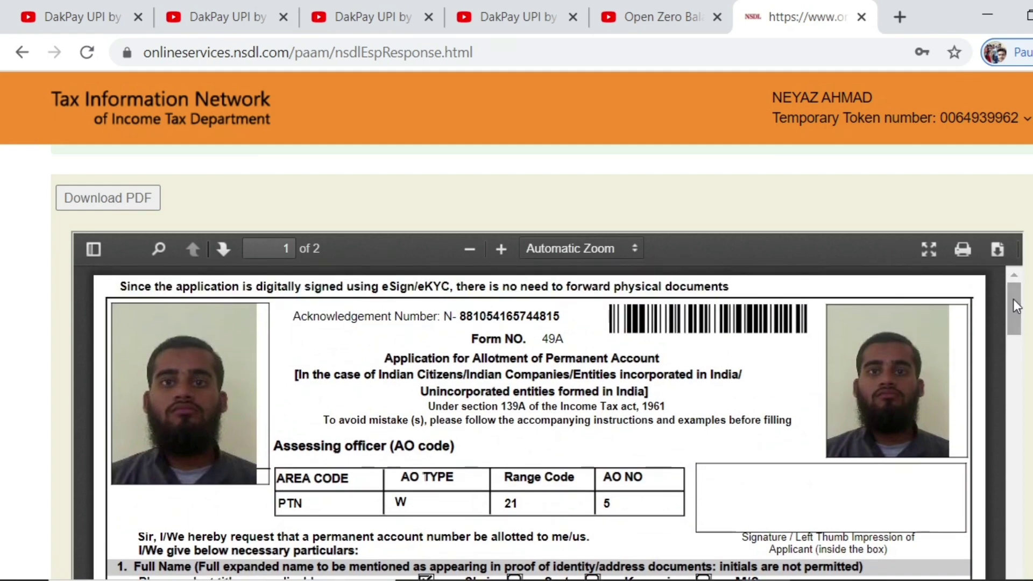
drag(1012, 299, 1015, 580)
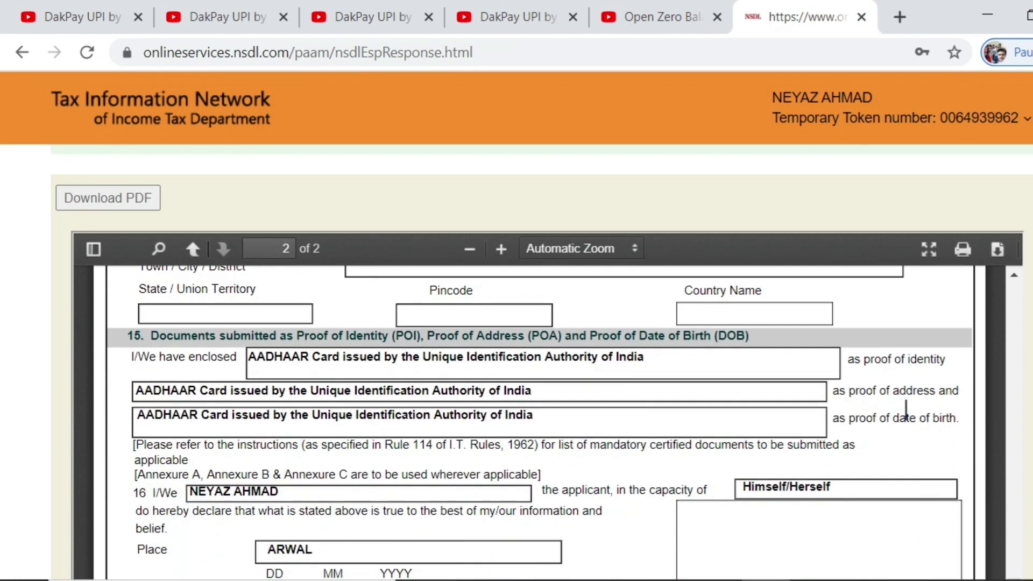
scroll(906, 412, down, 4)
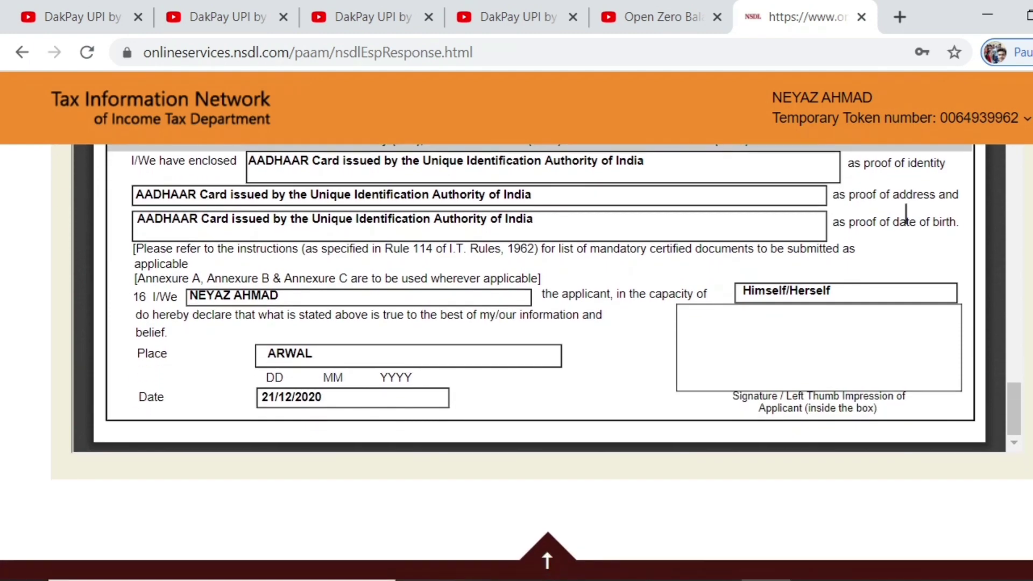